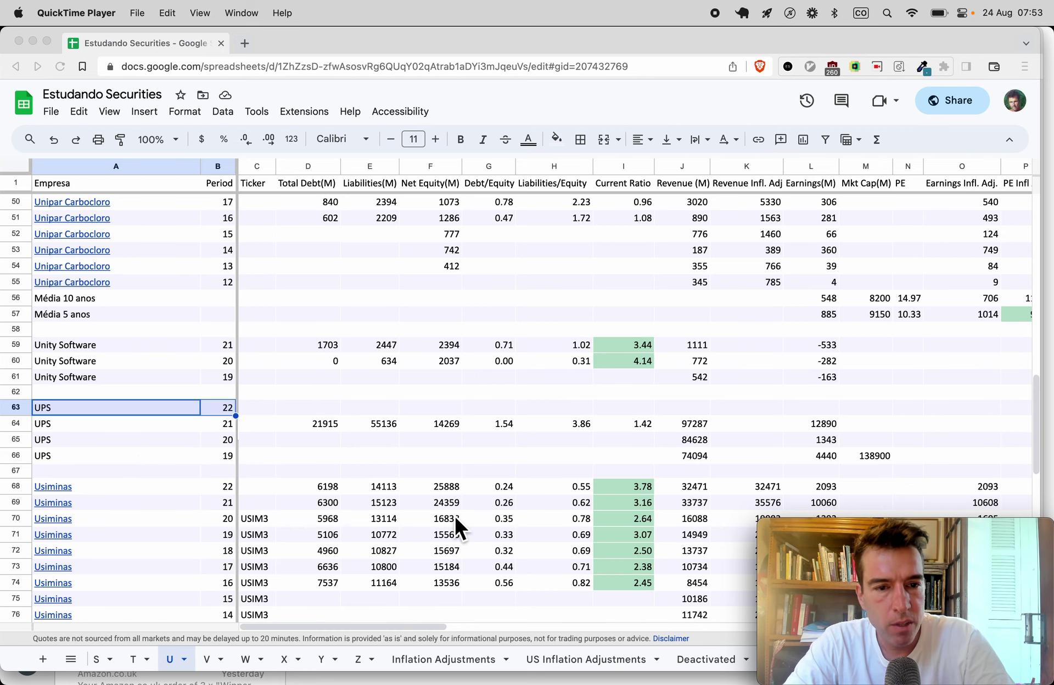
Review the UPS rows for periods 19 to 22 across the debt, equity, revenue, earnings, market cap and free cash flow columns.
{"action": "scroll", "coordinate": [454, 518], "scroll_direction": "down", "scroll_amount": 1}
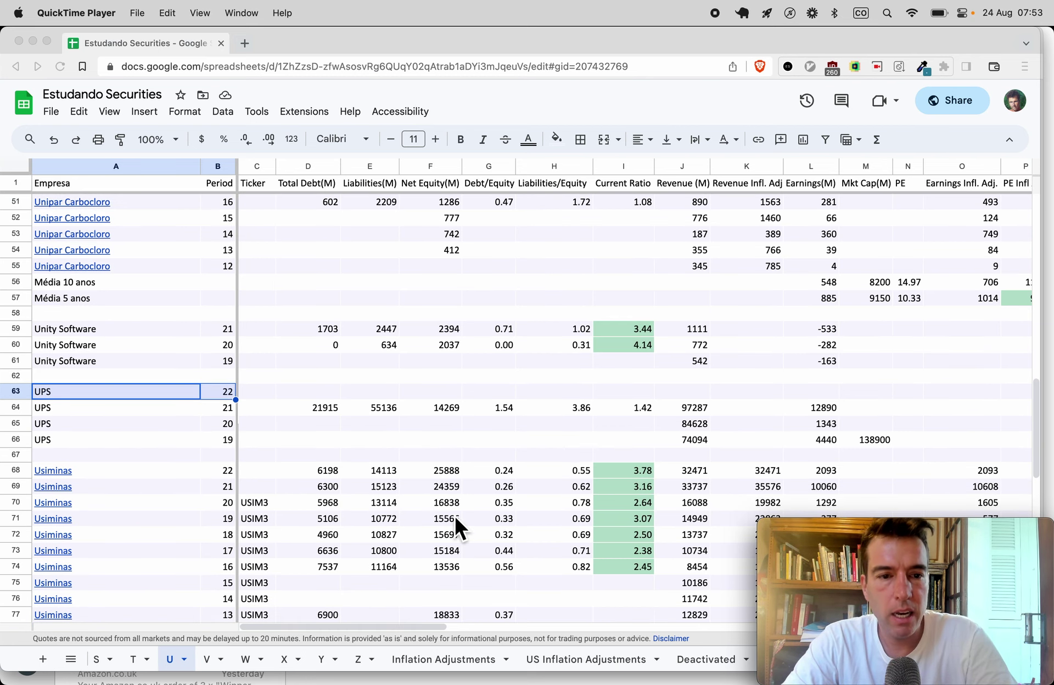
{"action": "scroll", "coordinate": [455, 519], "scroll_direction": "down", "scroll_amount": 2}
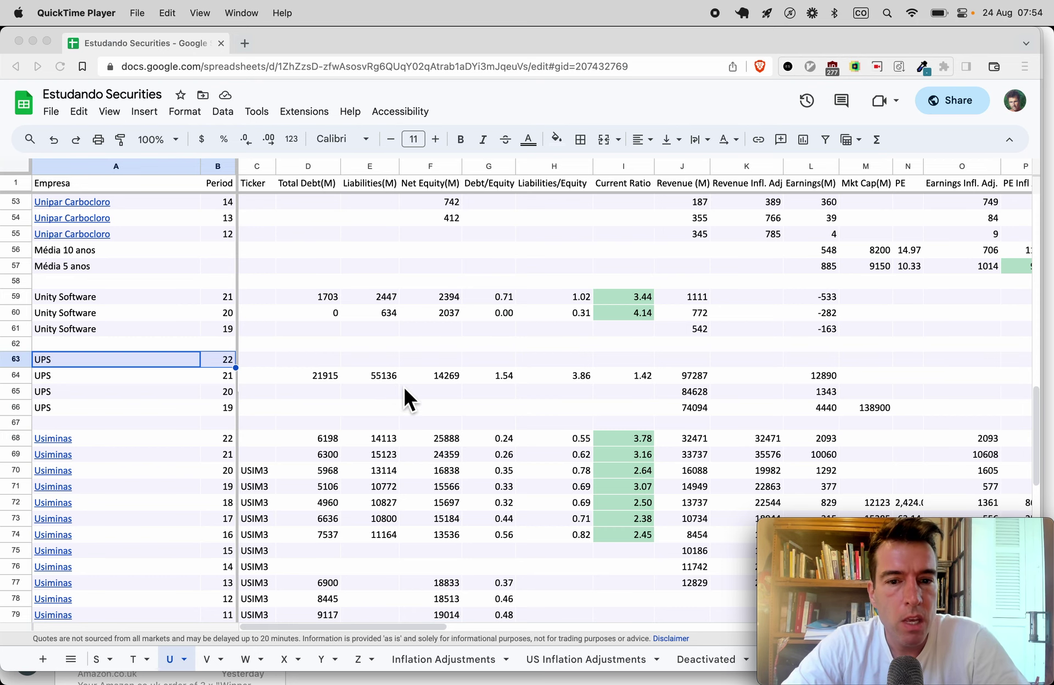
{"action": "scroll", "coordinate": [466, 428], "scroll_direction": "down", "scroll_amount": 1}
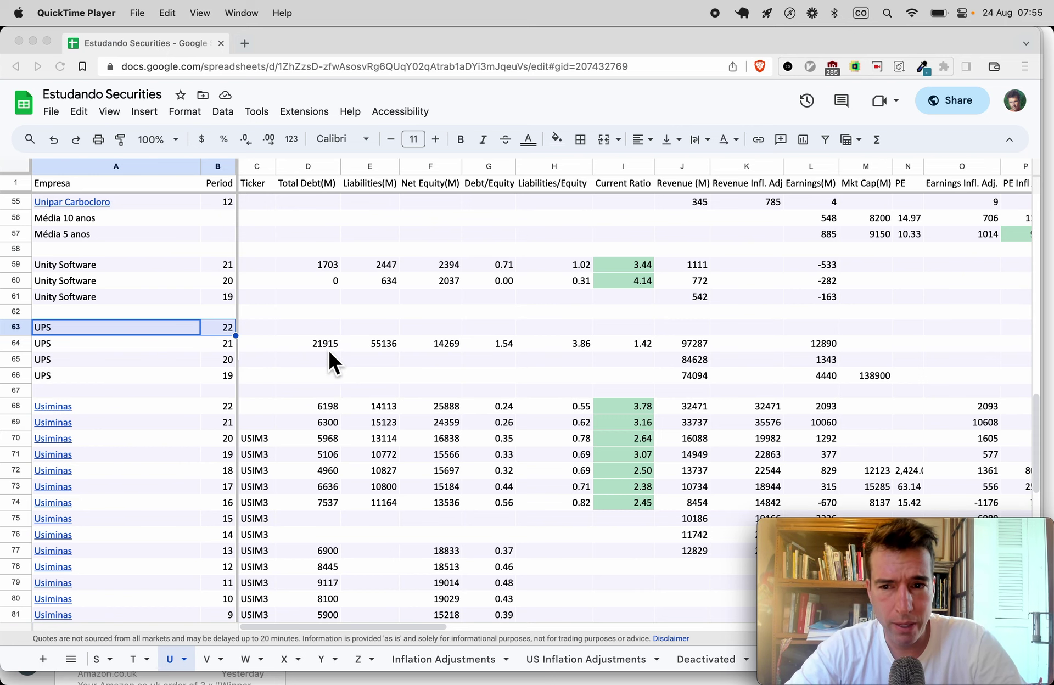
{"action": "scroll", "coordinate": [840, 357], "scroll_direction": "right", "scroll_amount": 3}
{"action": "scroll", "coordinate": [840, 358], "scroll_direction": "down", "scroll_amount": 1}
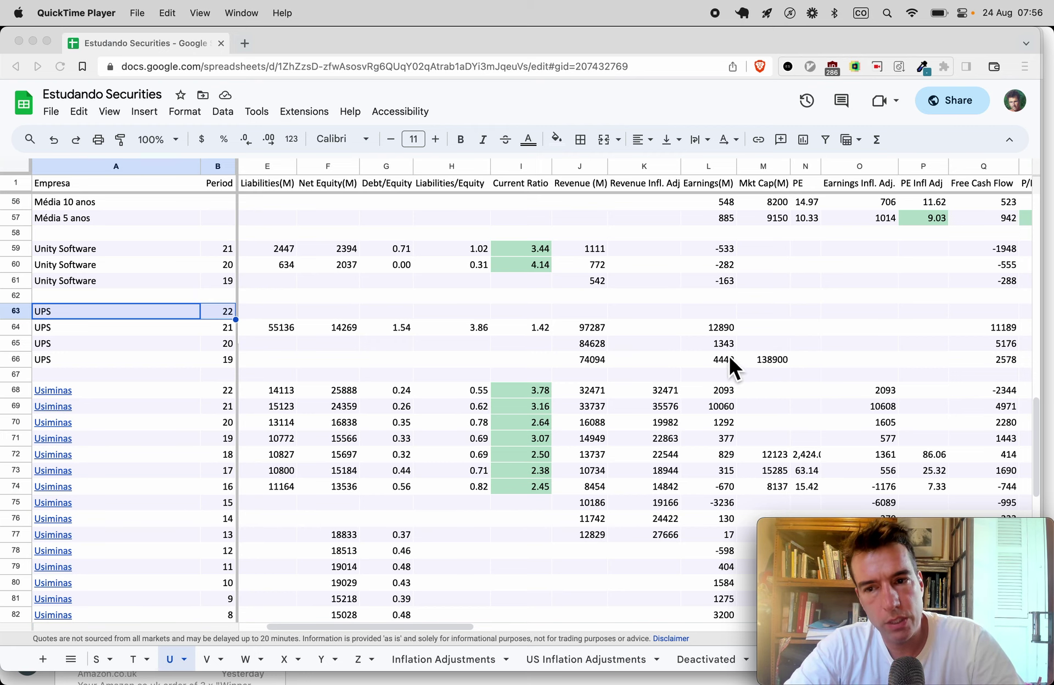
{"action": "scroll", "coordinate": [877, 390], "scroll_direction": "right", "scroll_amount": 2}
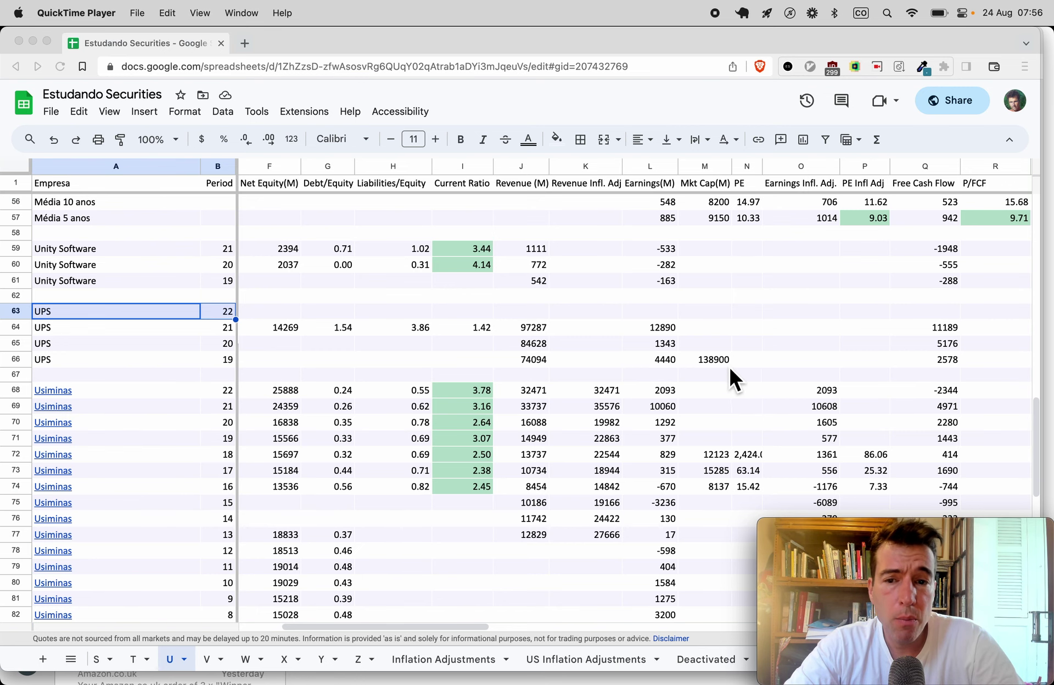
{"action": "scroll", "coordinate": [714, 364], "scroll_direction": "left", "scroll_amount": 3}
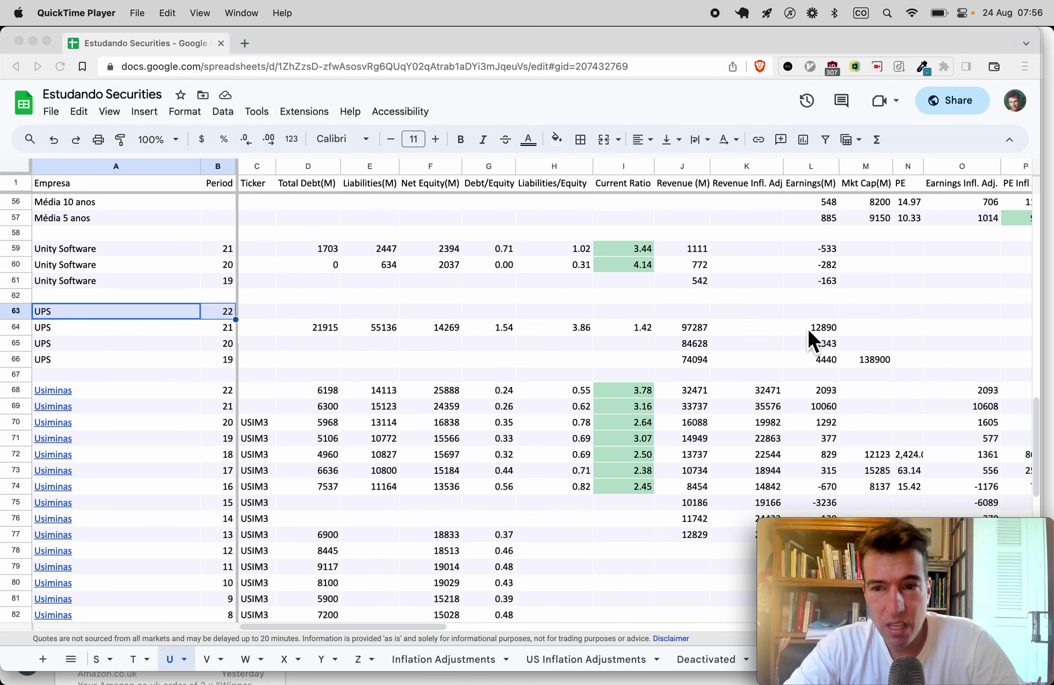
{"action": "scroll", "coordinate": [806, 329], "scroll_direction": "right", "scroll_amount": 1}
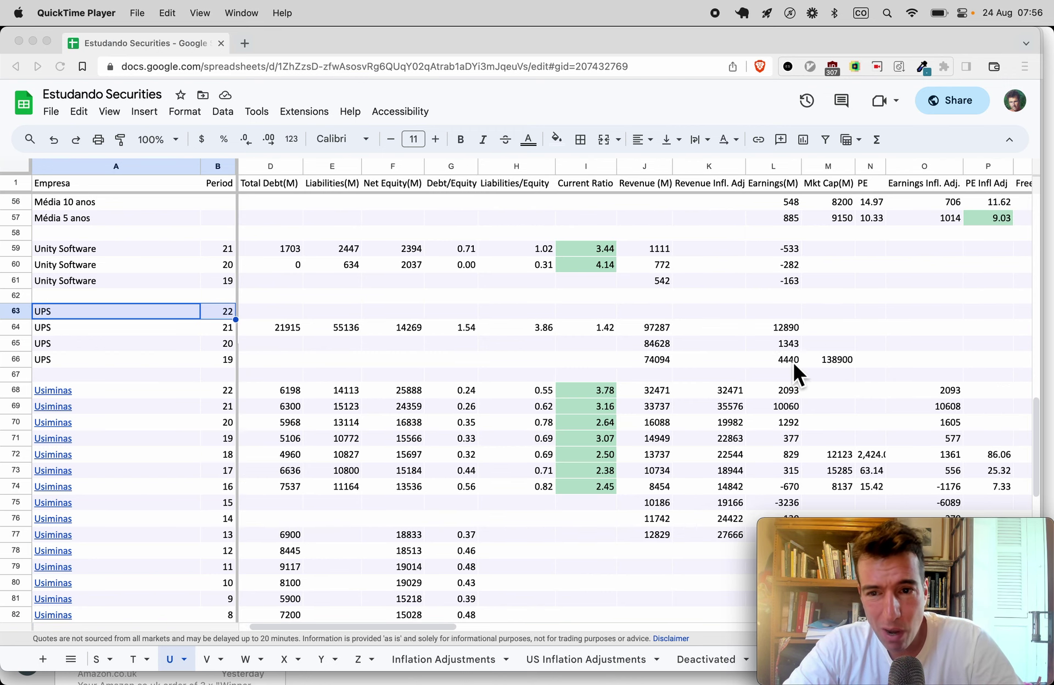
{"action": "scroll", "coordinate": [796, 332], "scroll_direction": "right", "scroll_amount": 1}
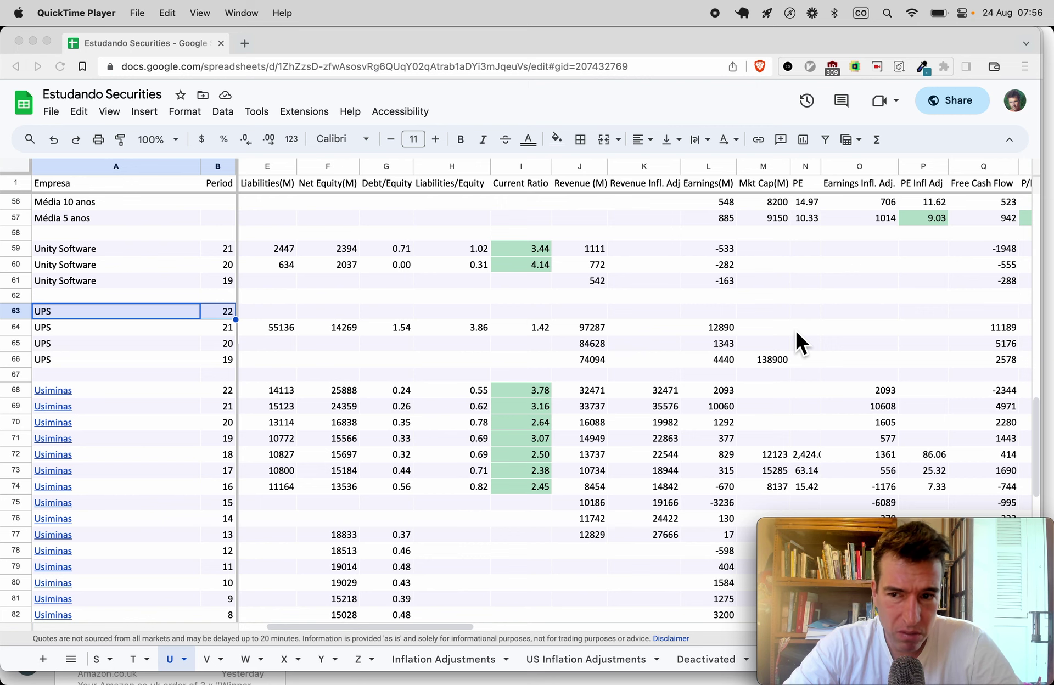
{"action": "scroll", "coordinate": [795, 328], "scroll_direction": "right", "scroll_amount": 2}
{"action": "scroll", "coordinate": [794, 328], "scroll_direction": "left", "scroll_amount": 1}
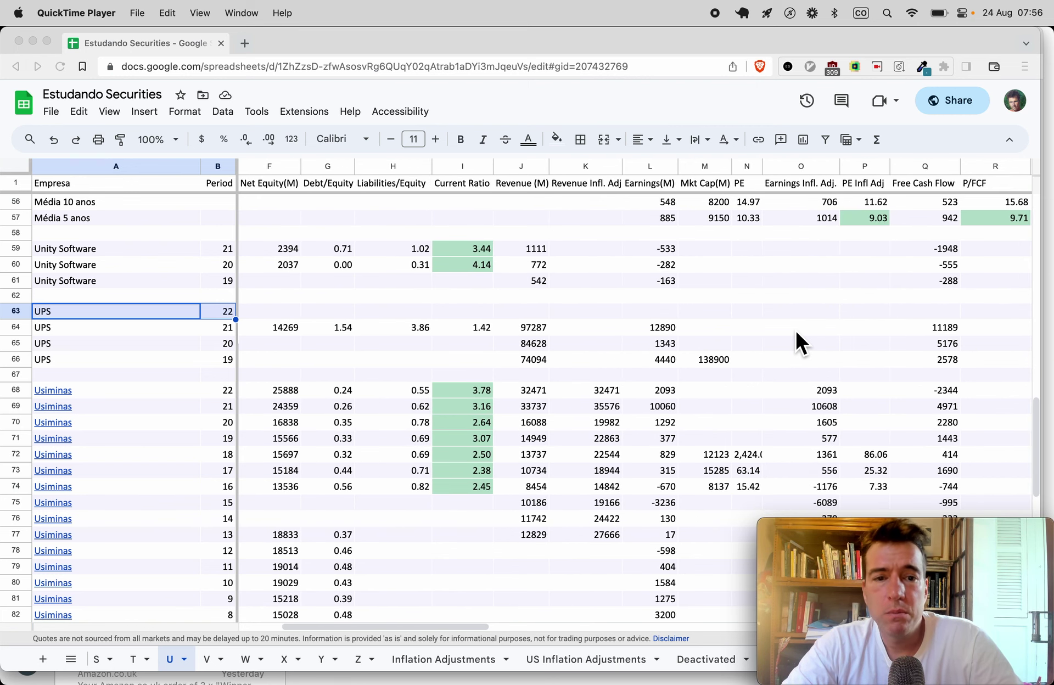
{"action": "scroll", "coordinate": [795, 328], "scroll_direction": "left", "scroll_amount": 3}
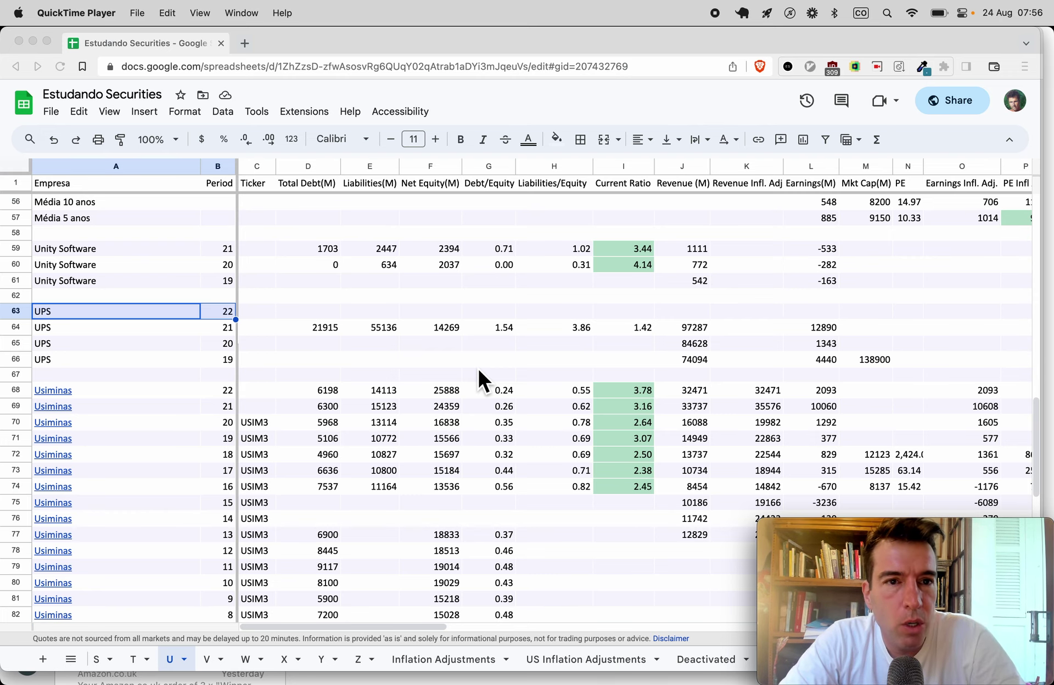
Search the web for "ups investor relations" in a new browser tab and open the UPS Financial Results page.
{"action": "key", "text": "super+t"}
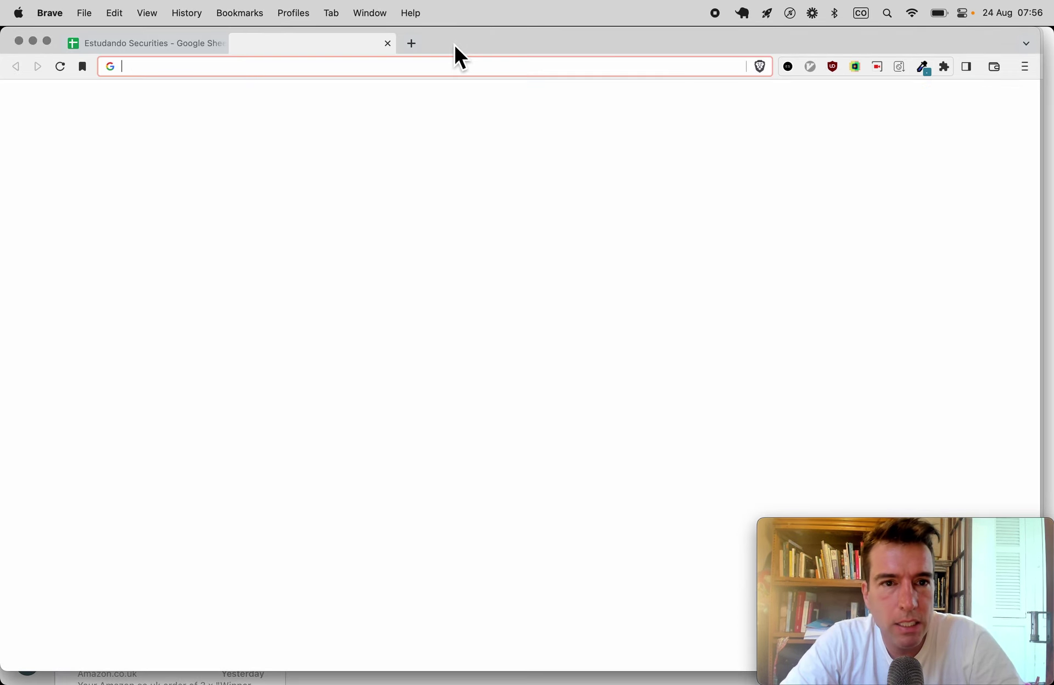
{"action": "type", "text": "ups inve"}
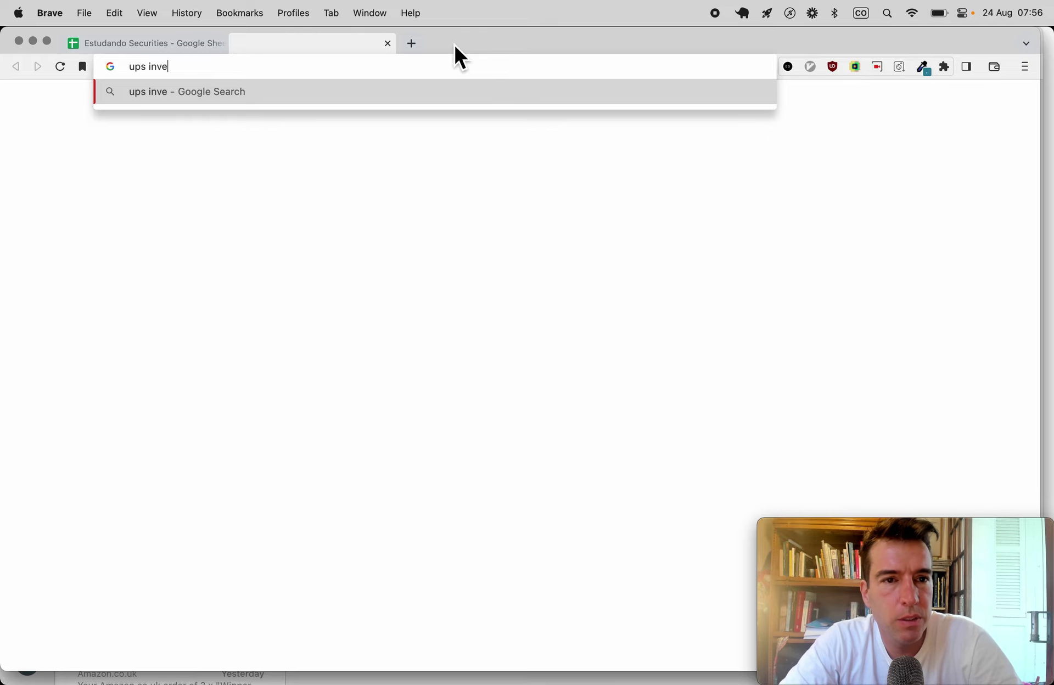
{"action": "type", "text": "stor relations"}
{"action": "key", "text": "Return"}
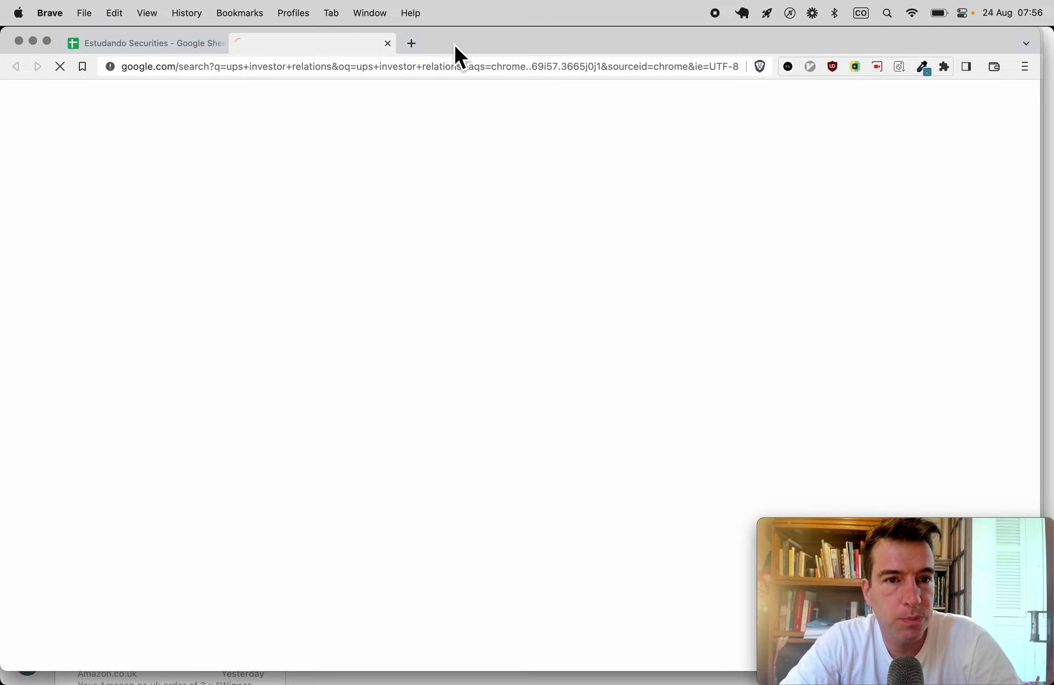
{"action": "left_click", "coordinate": [218, 321]}
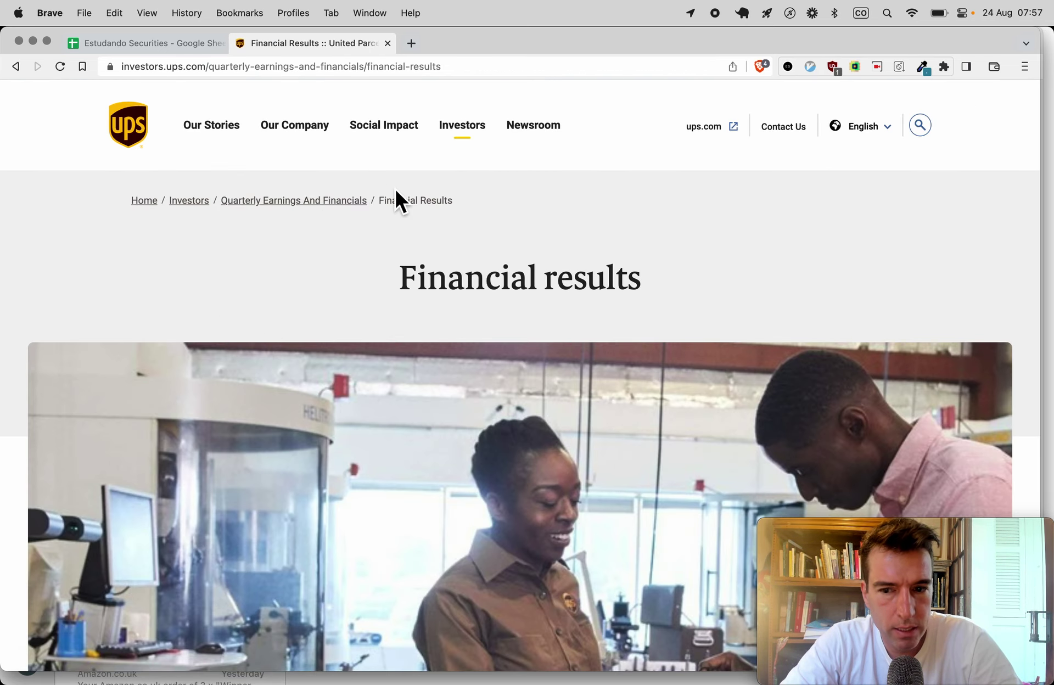
Expand the 2022 financial results and open the PDF version of the FY 2022 10-K.
{"action": "scroll", "coordinate": [395, 200], "scroll_direction": "down", "scroll_amount": 8}
{"action": "scroll", "coordinate": [110, 386], "scroll_direction": "down", "scroll_amount": 2}
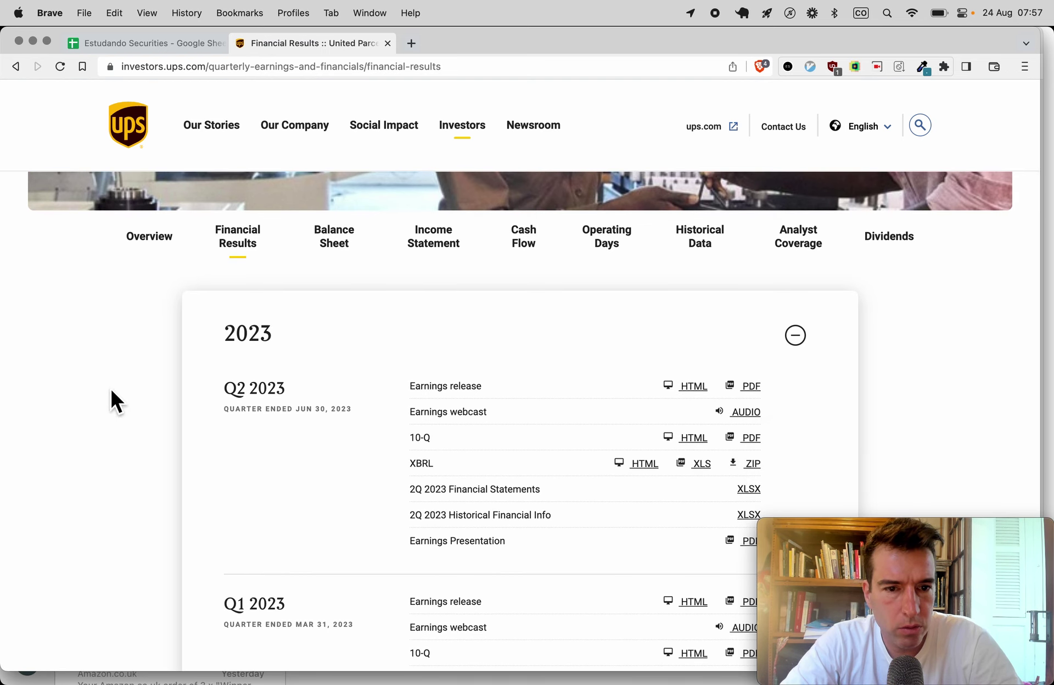
{"action": "scroll", "coordinate": [112, 400], "scroll_direction": "down", "scroll_amount": 10}
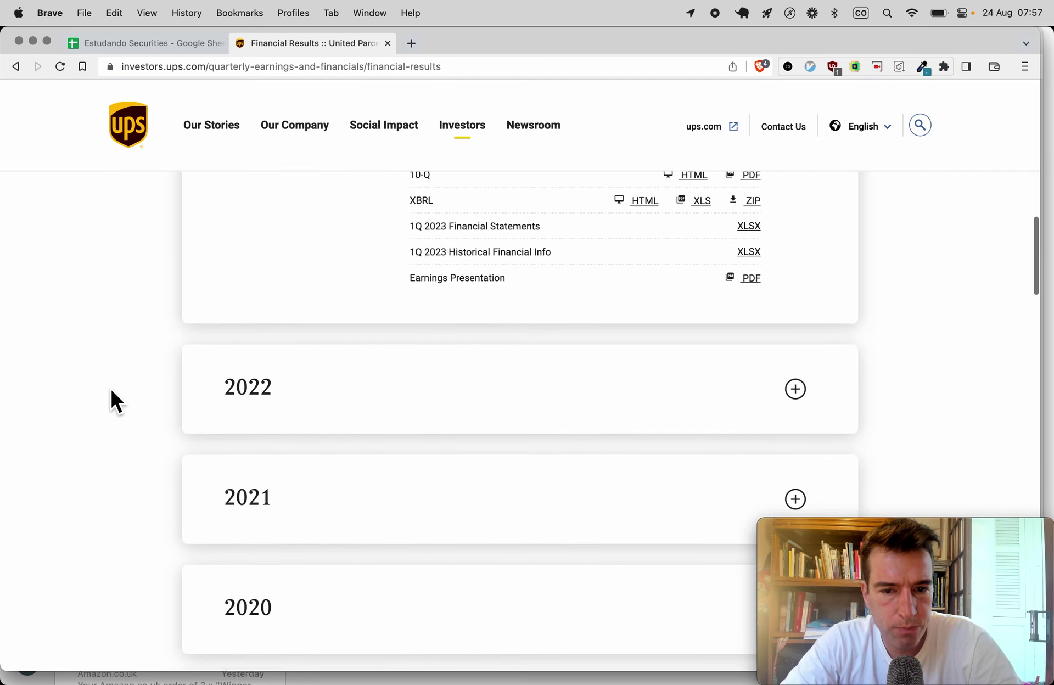
{"action": "left_click", "coordinate": [795, 329]}
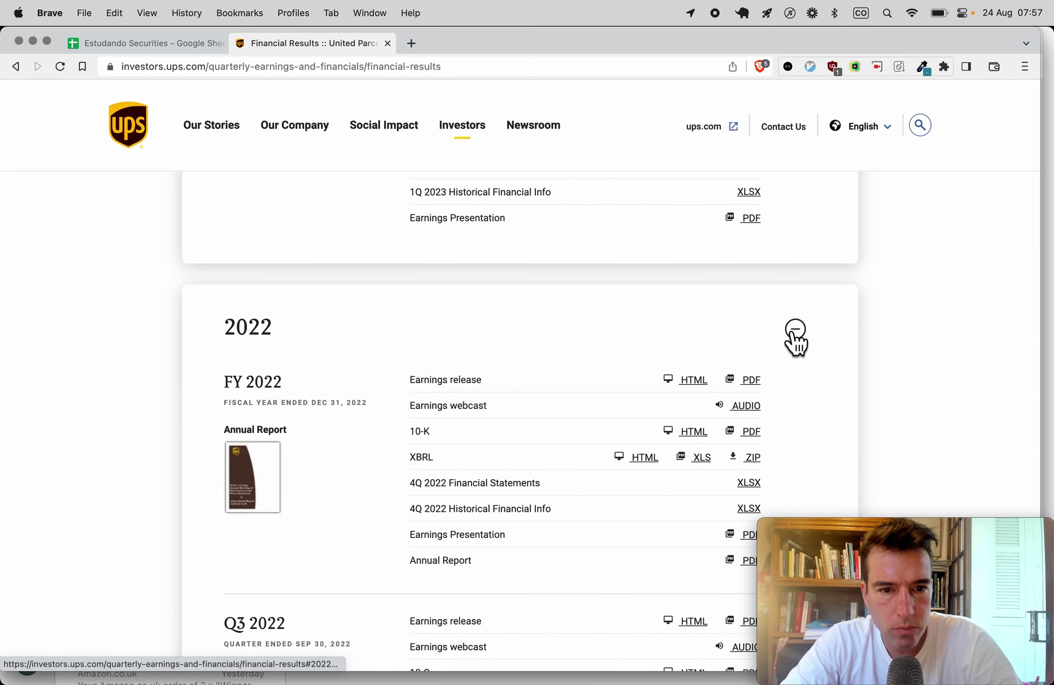
{"action": "left_click", "coordinate": [757, 439]}
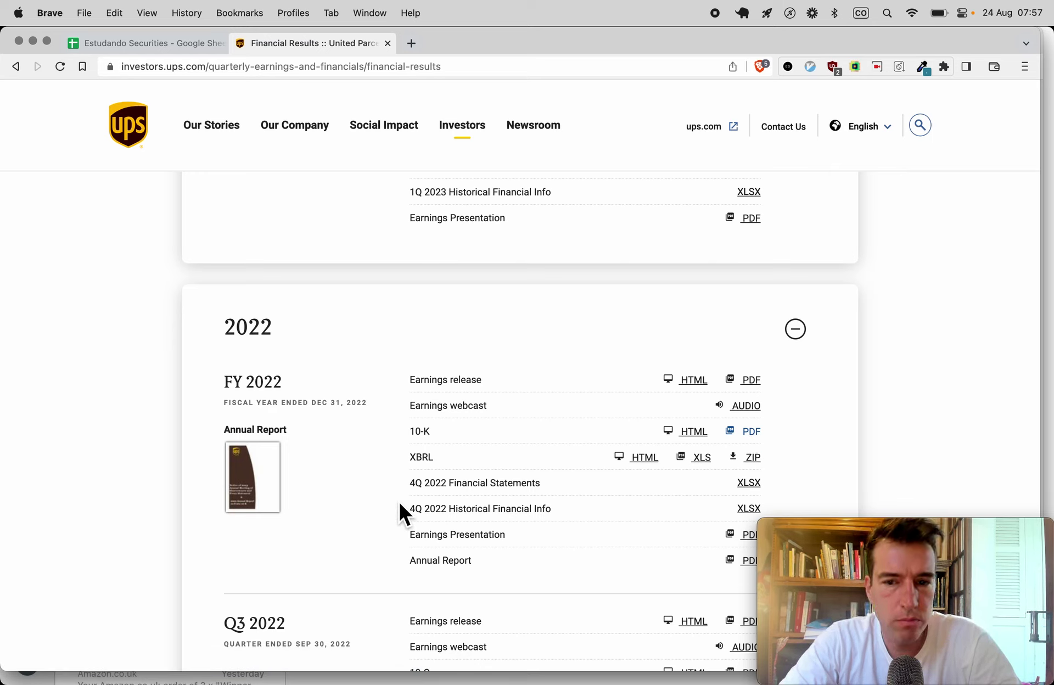
{"action": "scroll", "coordinate": [229, 508], "scroll_direction": "down", "scroll_amount": 2}
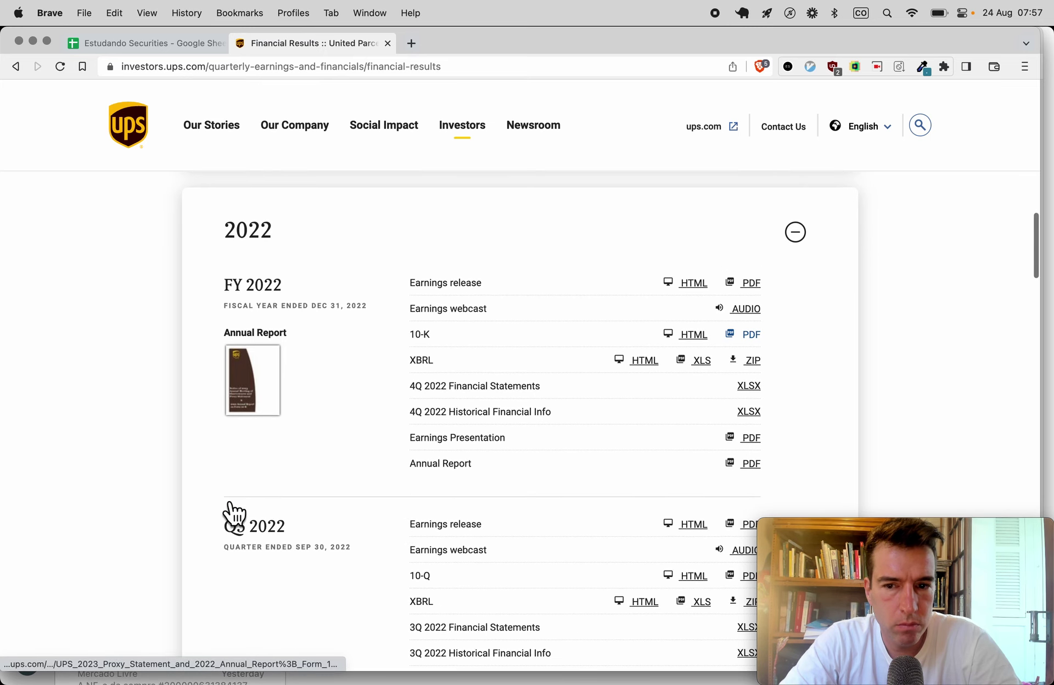
{"action": "scroll", "coordinate": [231, 501], "scroll_direction": "down", "scroll_amount": 2}
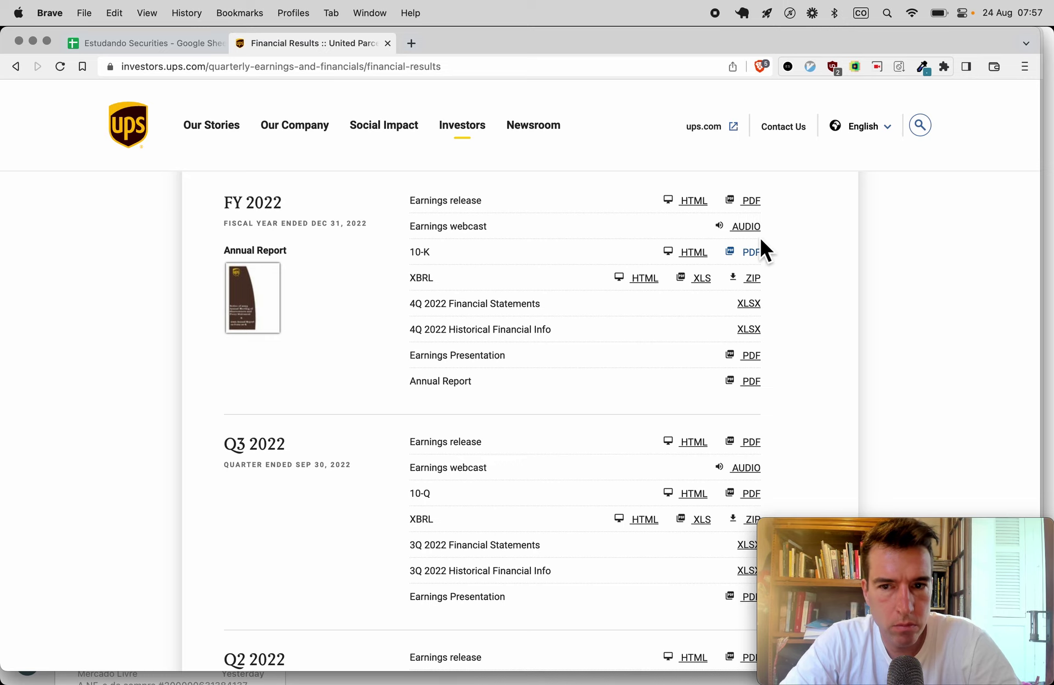
{"action": "left_click", "coordinate": [752, 252]}
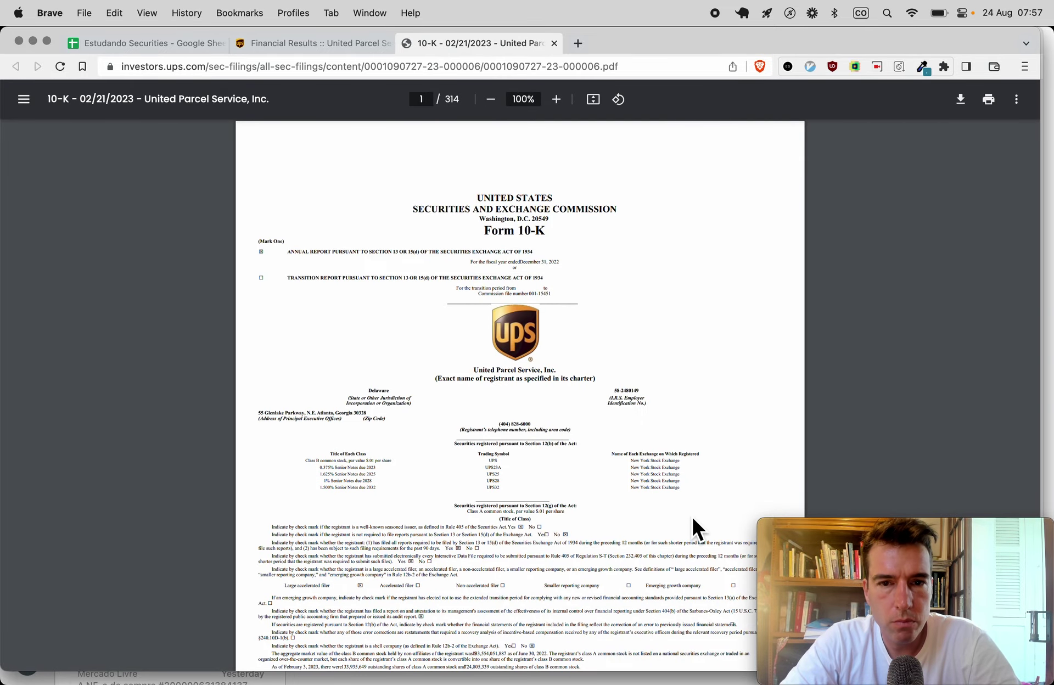
Go to Item 8, Financial Statements and Supplementary Data, from the 10-K's table of contents.
{"action": "scroll", "coordinate": [693, 520], "scroll_direction": "down", "scroll_amount": 15}
{"action": "scroll", "coordinate": [692, 524], "scroll_direction": "up", "scroll_amount": 3}
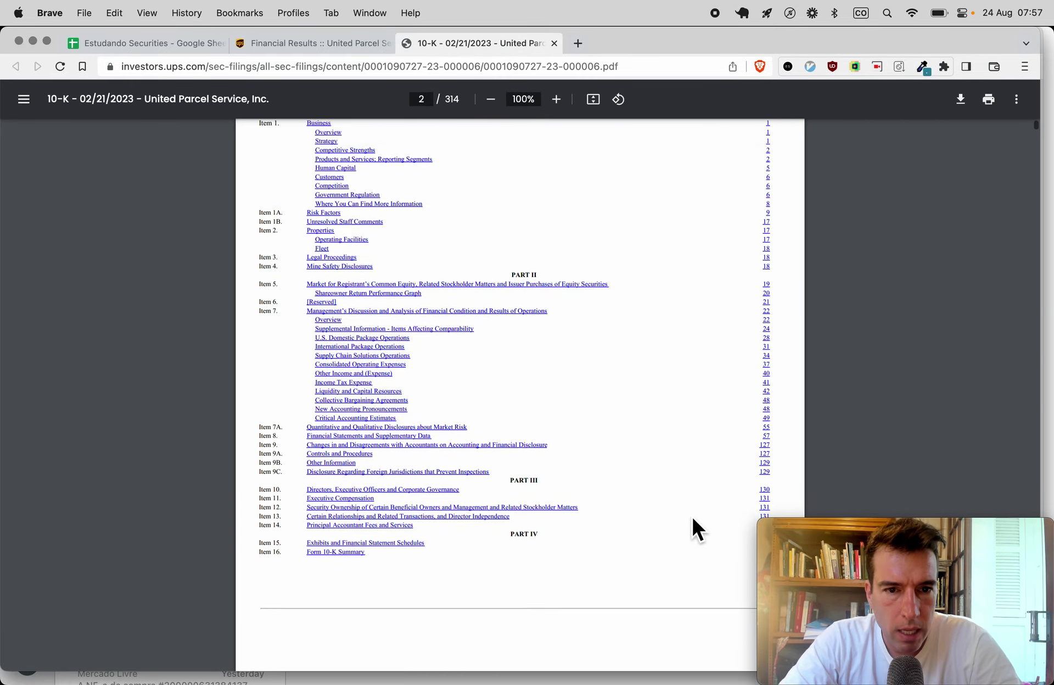
{"action": "scroll", "coordinate": [524, 409], "scroll_direction": "up", "scroll_amount": 5}
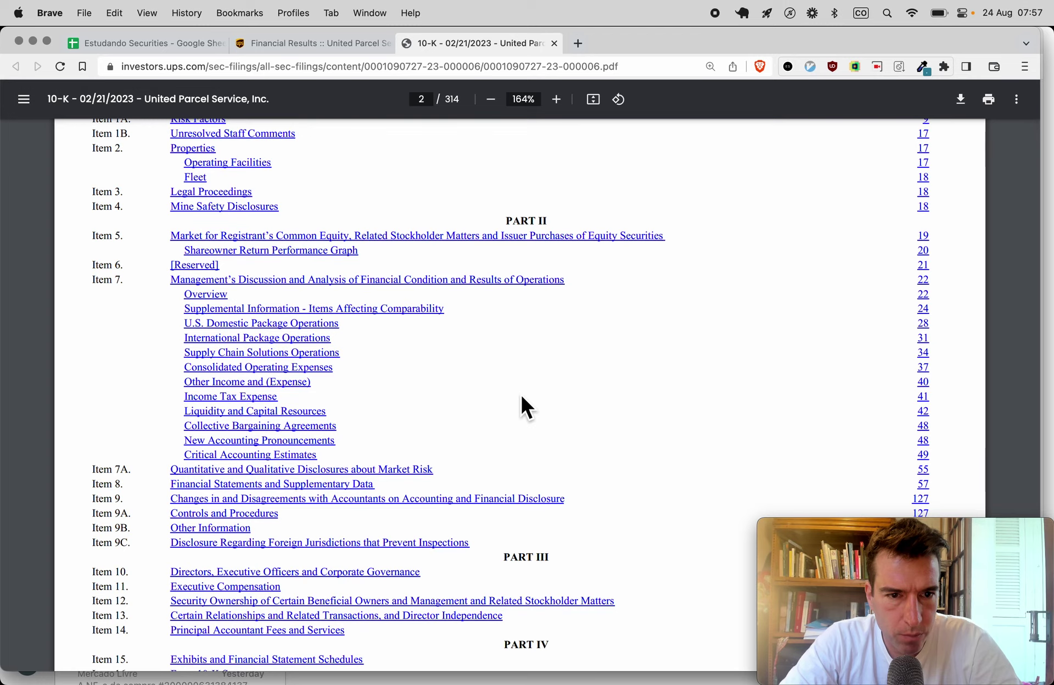
{"action": "scroll", "coordinate": [522, 399], "scroll_direction": "up", "scroll_amount": 5}
{"action": "scroll", "coordinate": [518, 413], "scroll_direction": "down", "scroll_amount": 5}
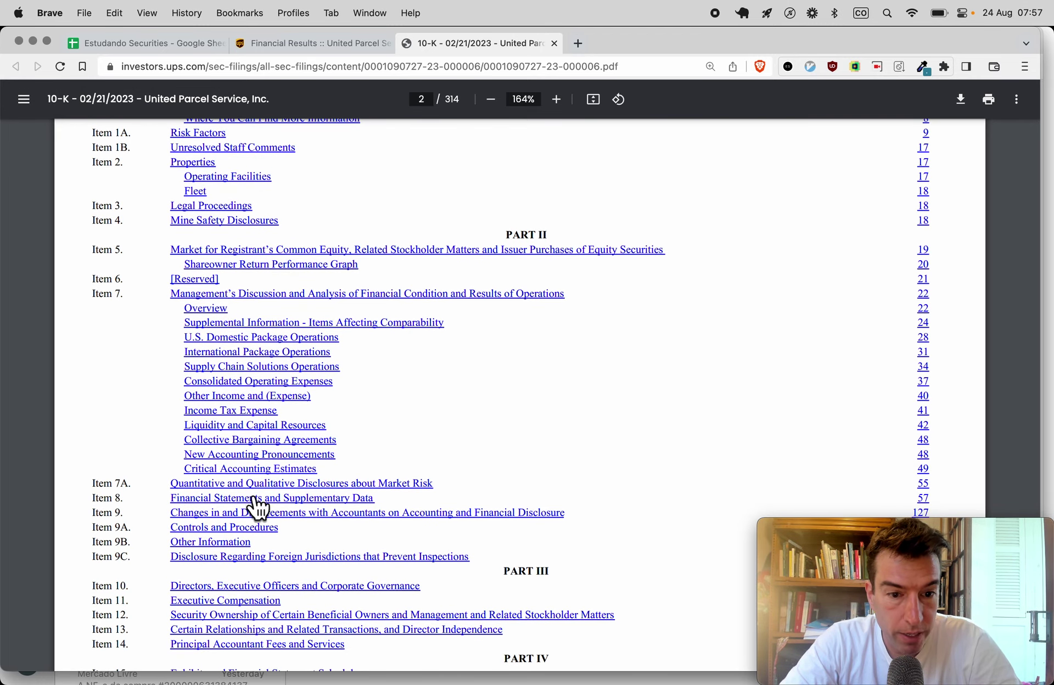
{"action": "left_click", "coordinate": [252, 500]}
Find the consolidated balance sheets in the 10-K and examine the liabilities and shareowners' equity section.
{"action": "scroll", "coordinate": [411, 526], "scroll_direction": "down", "scroll_amount": 15}
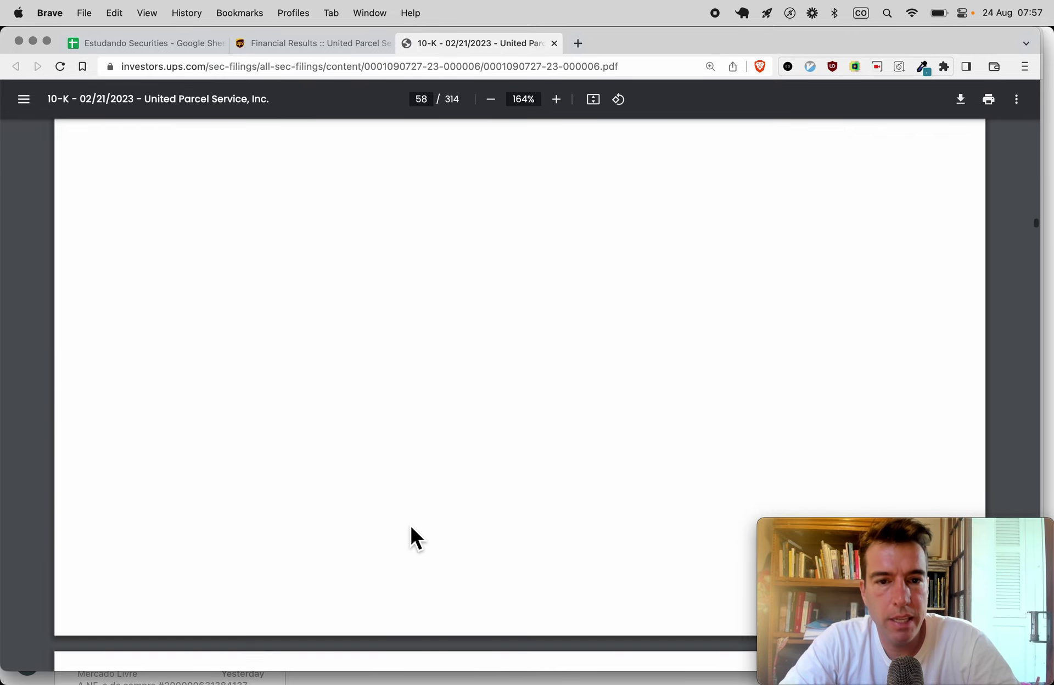
{"action": "scroll", "coordinate": [410, 525], "scroll_direction": "down", "scroll_amount": 20}
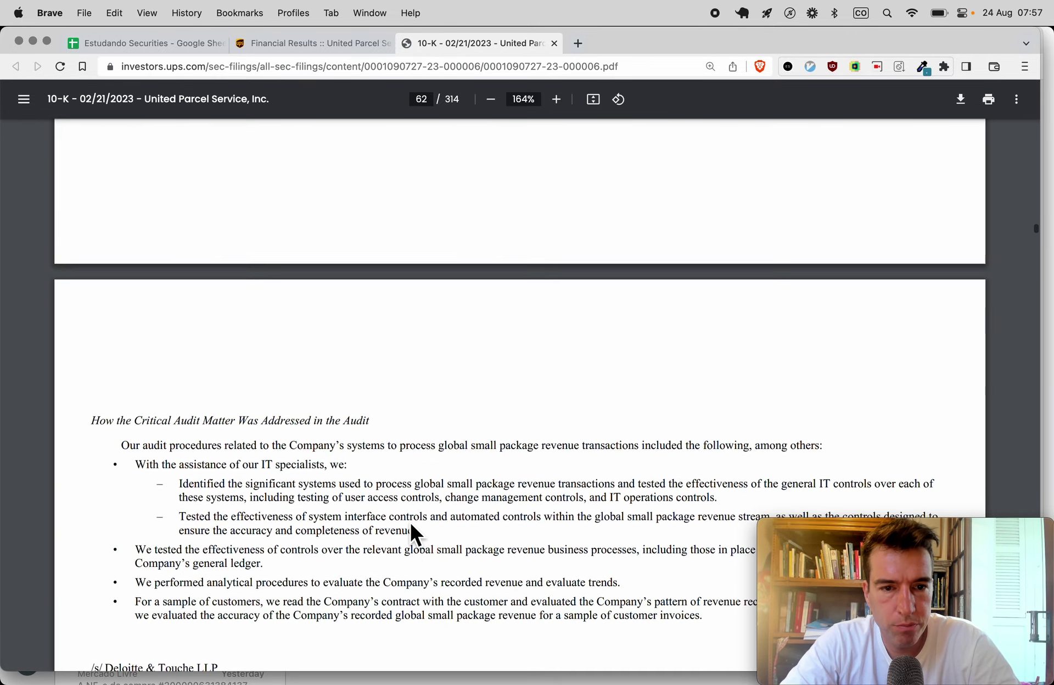
{"action": "scroll", "coordinate": [410, 519], "scroll_direction": "up", "scroll_amount": 5}
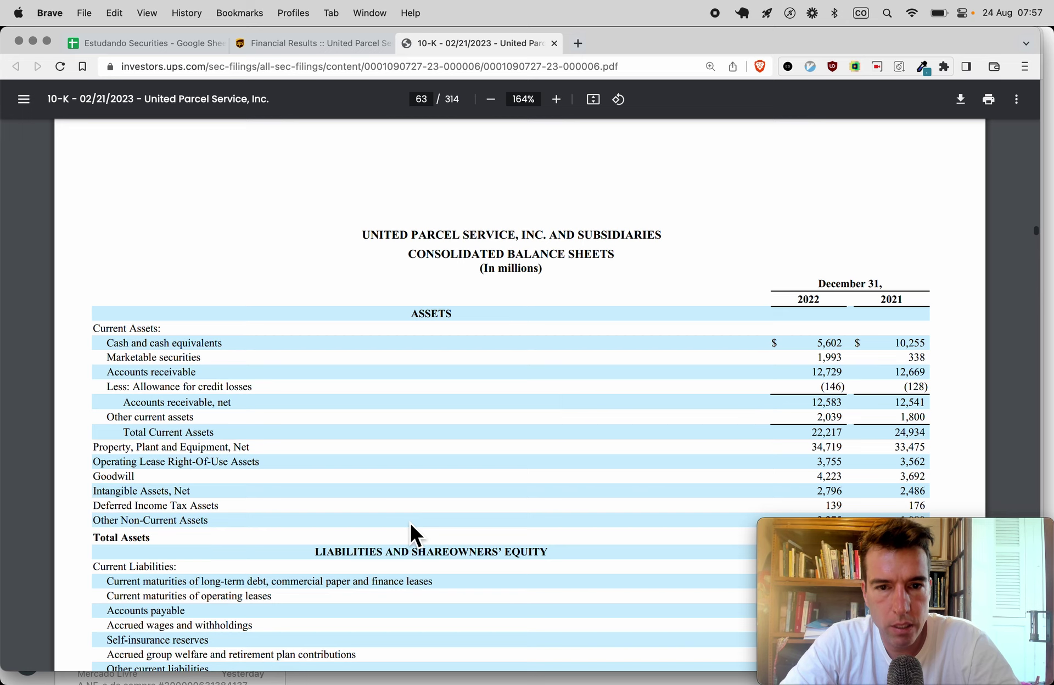
{"action": "scroll", "coordinate": [410, 520], "scroll_direction": "down", "scroll_amount": 3, "text": "ctrl"}
{"action": "scroll", "coordinate": [411, 525], "scroll_direction": "down", "scroll_amount": 5}
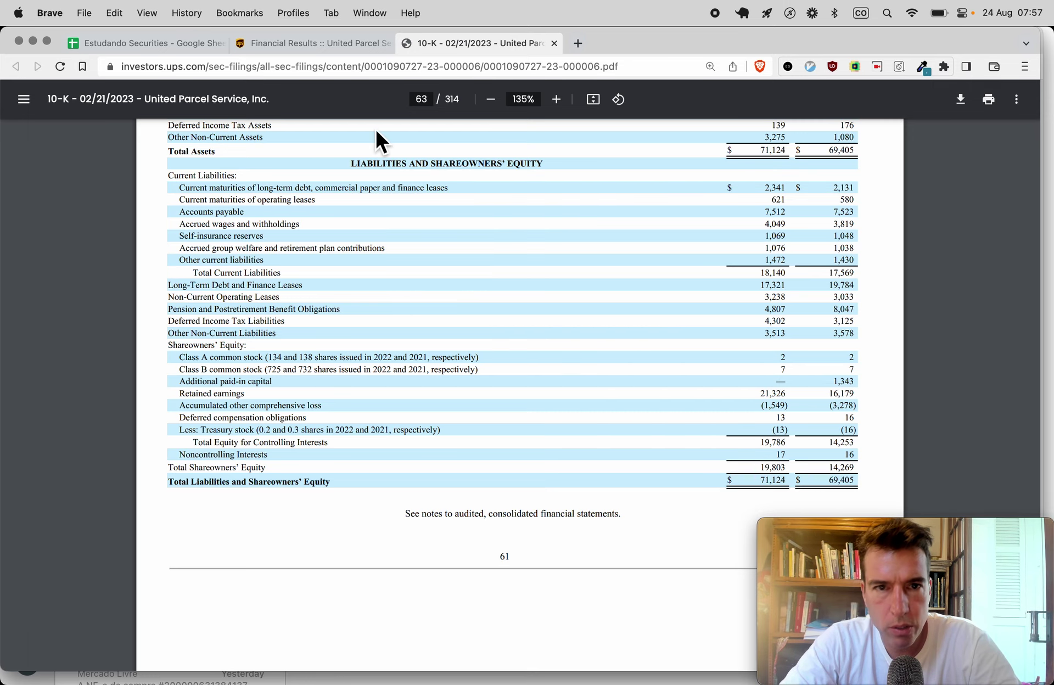
Place the spreadsheet tab after the 10-K tab and enter 19803 as the Net Equity of UPS for period 22.
{"action": "left_click_drag", "start_coordinate": [165, 47], "coordinate": [478, 41]}
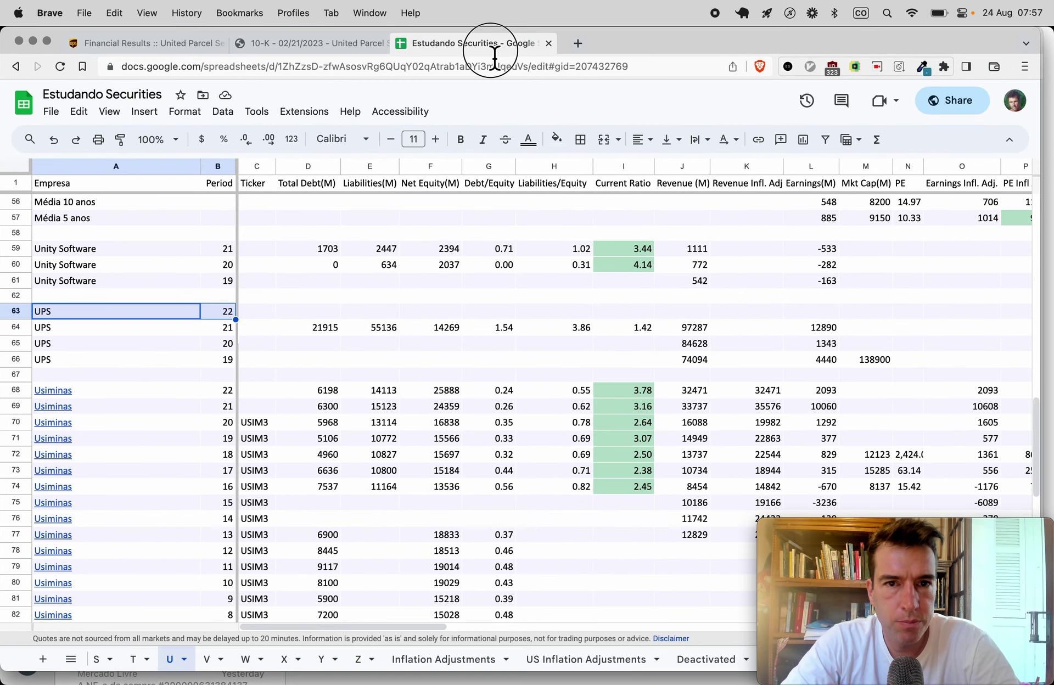
{"action": "left_click", "coordinate": [446, 316]}
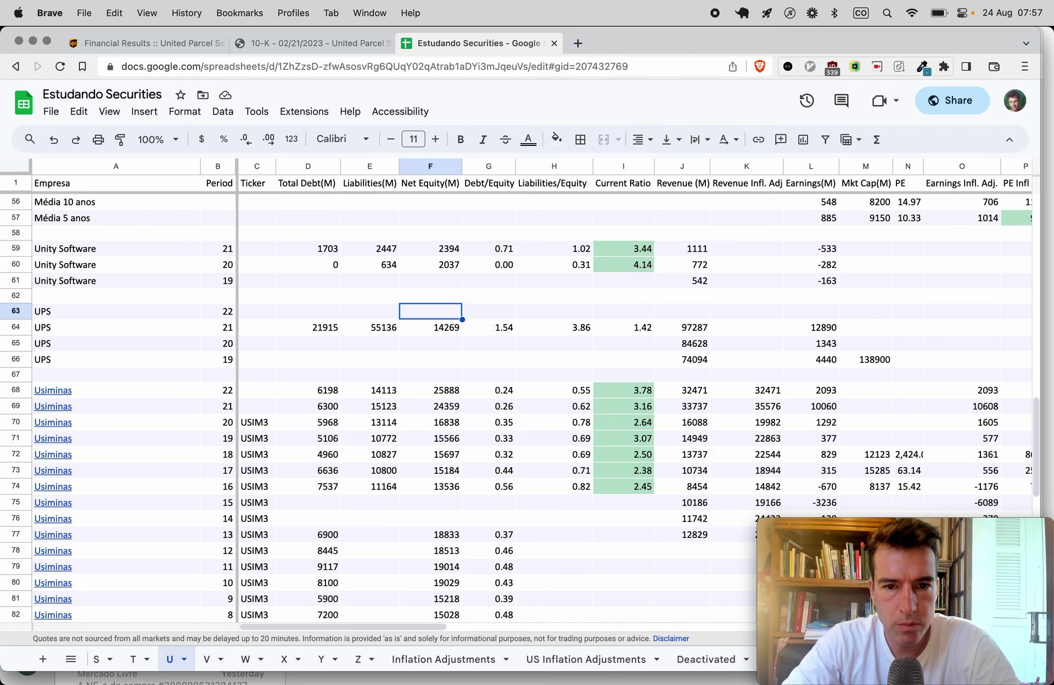
{"action": "type", "text": "19803"}
{"action": "key", "text": "Left"}
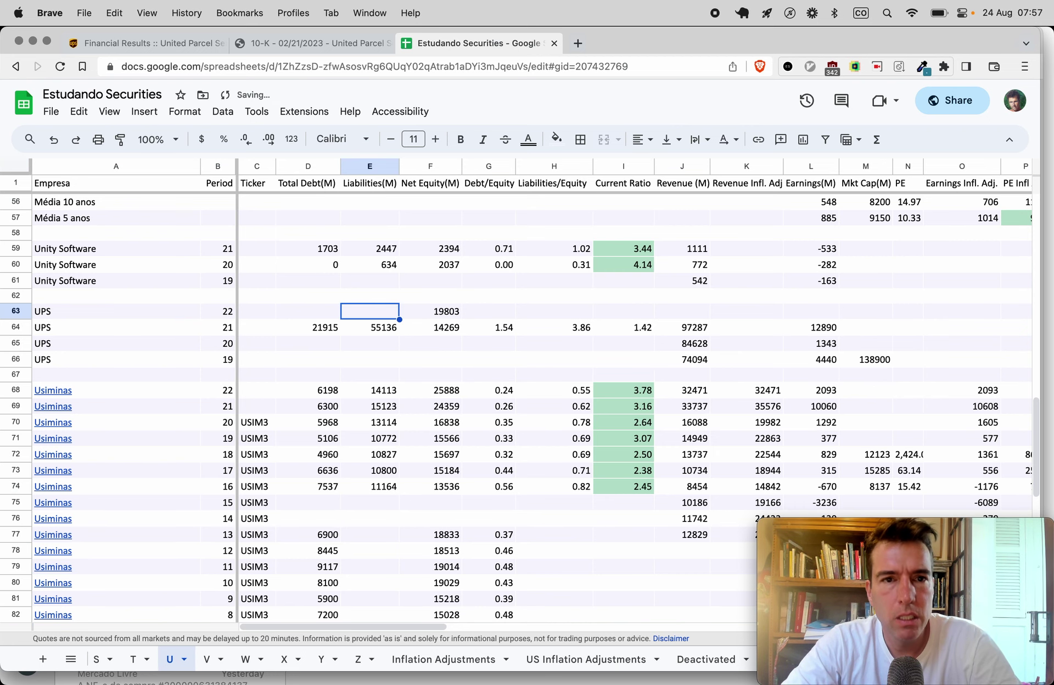
Return to the 10-K's balance sheet and open the Calculator.
{"action": "key", "text": "ctrl+shift+Tab"}
{"action": "key", "text": "super+space"}
{"action": "type", "text": "calc"}
{"action": "key", "text": "Return"}
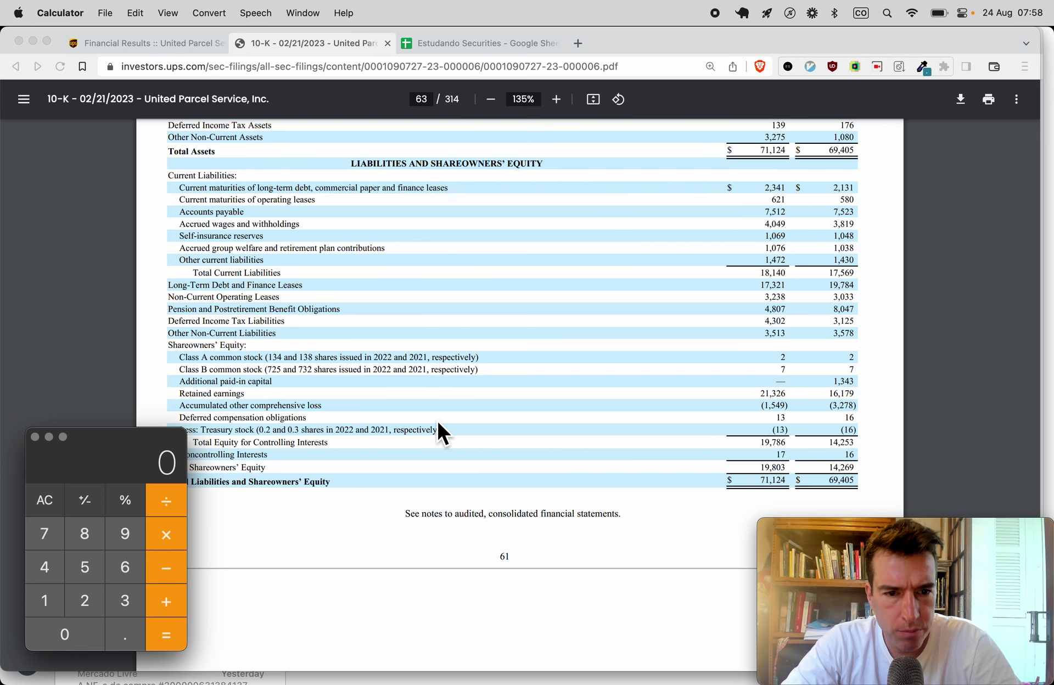
Examine the current and non-current liability lines in the 10-K's consolidated balance sheet to decide which amounts make up total liabilities.
{"action": "scroll", "coordinate": [438, 421], "scroll_direction": "down", "scroll_amount": 2}
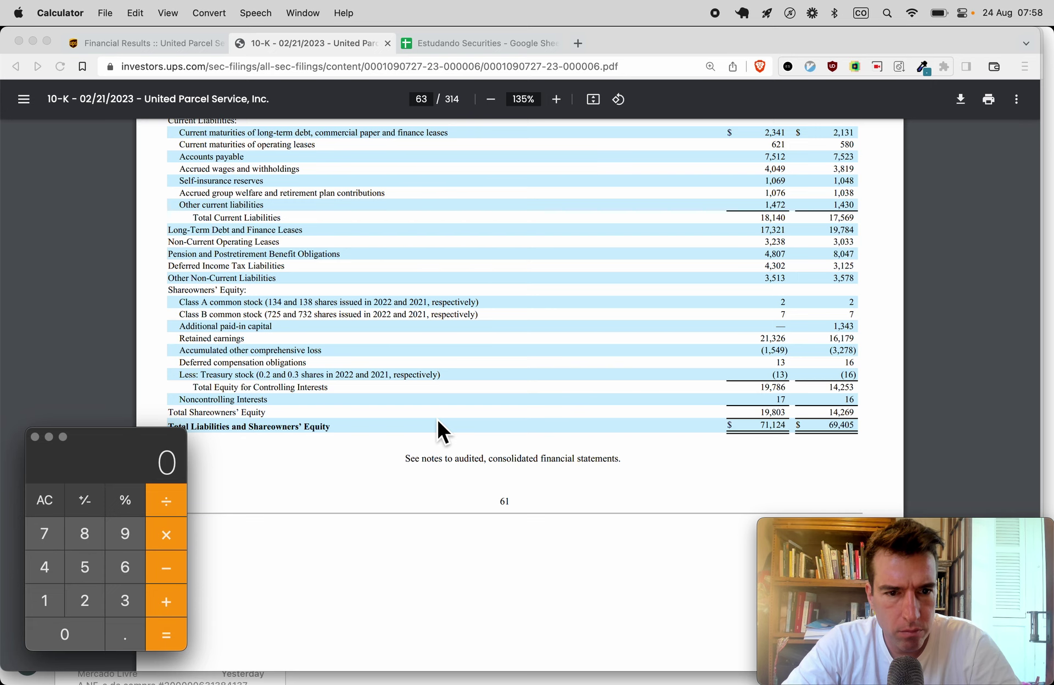
{"action": "scroll", "coordinate": [437, 422], "scroll_direction": "down", "scroll_amount": 1}
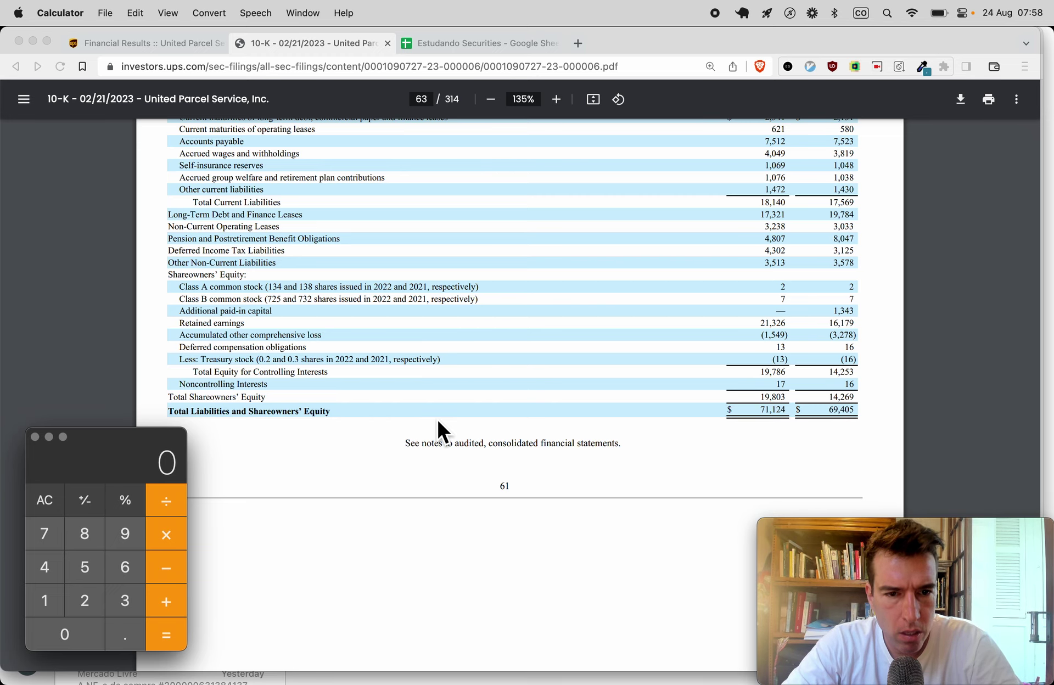
{"action": "scroll", "coordinate": [438, 422], "scroll_direction": "up", "scroll_amount": 3}
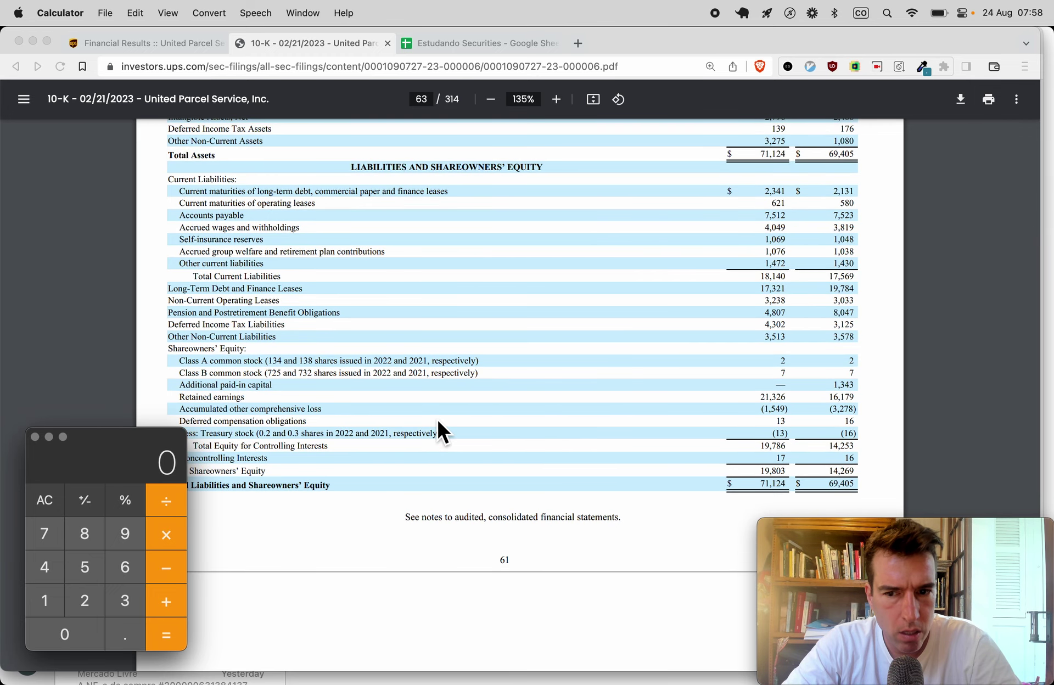
{"action": "scroll", "coordinate": [438, 421], "scroll_direction": "down", "scroll_amount": 1}
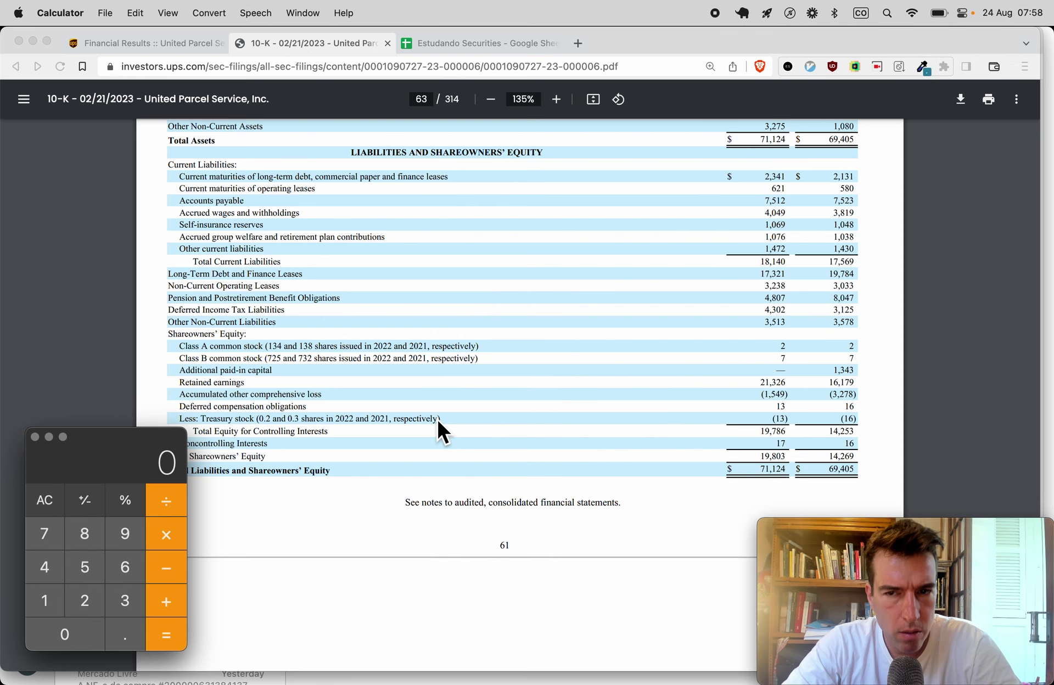
{"action": "scroll", "coordinate": [438, 420], "scroll_direction": "up", "scroll_amount": 1}
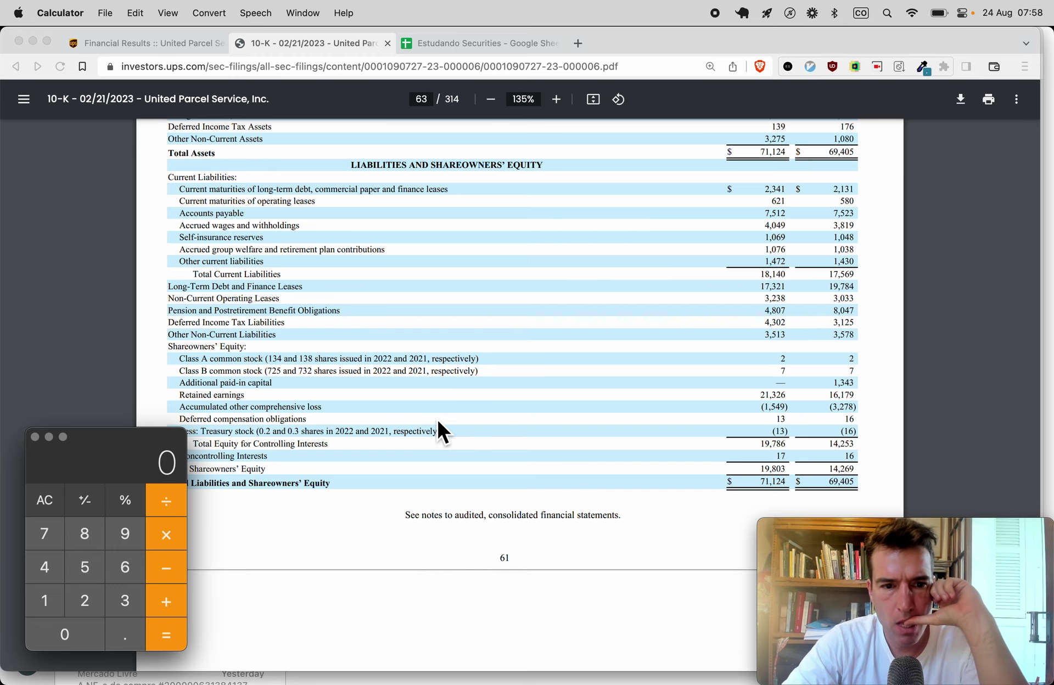
{"action": "scroll", "coordinate": [437, 421], "scroll_direction": "down", "scroll_amount": 4}
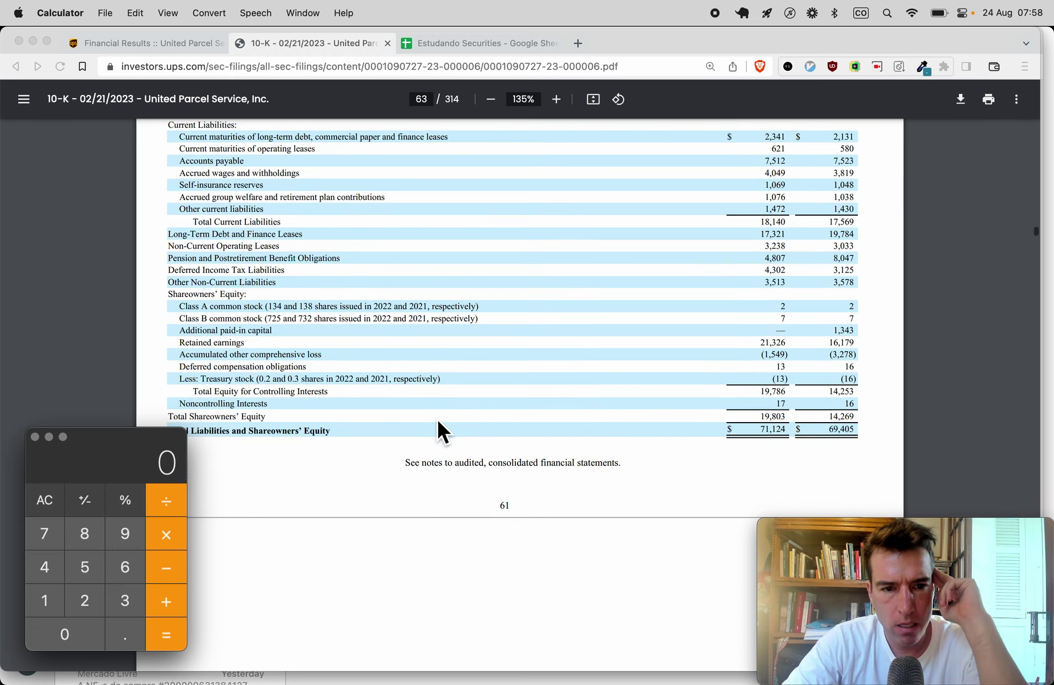
{"action": "scroll", "coordinate": [437, 422], "scroll_direction": "down", "scroll_amount": 1}
{"action": "scroll", "coordinate": [437, 421], "scroll_direction": "up", "scroll_amount": 2}
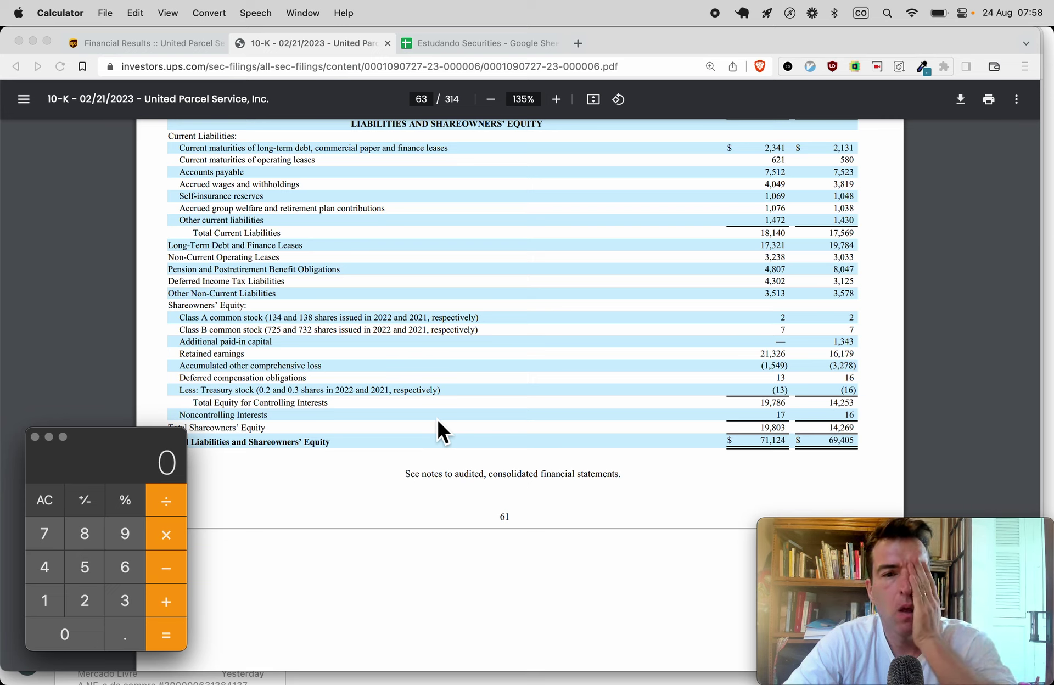
{"action": "scroll", "coordinate": [437, 421], "scroll_direction": "up", "scroll_amount": 3}
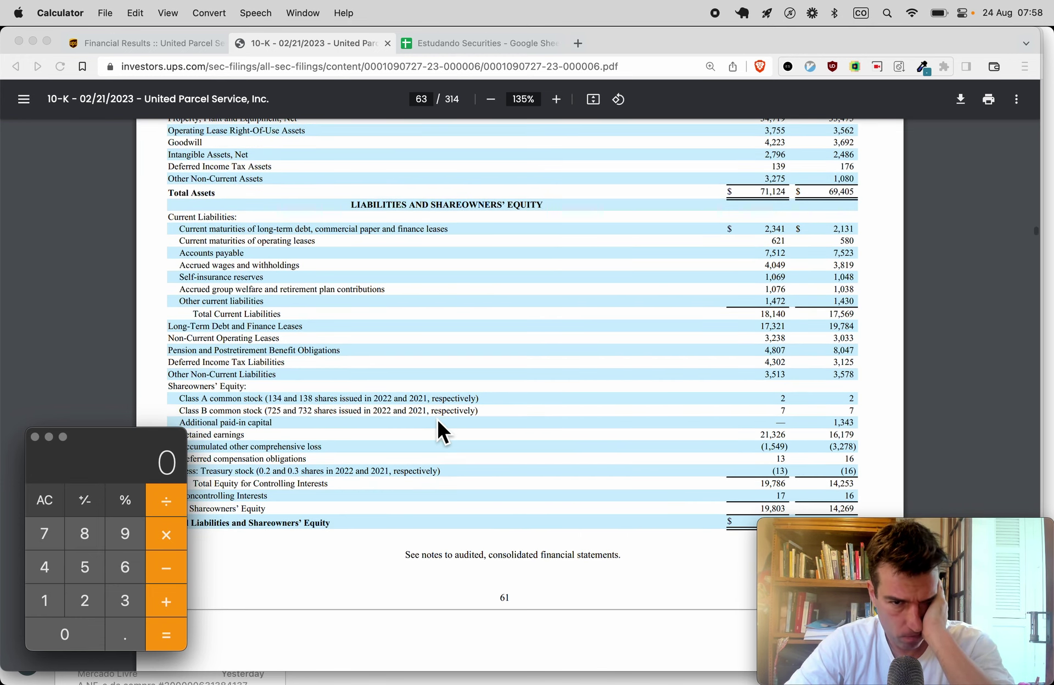
{"action": "scroll", "coordinate": [437, 421], "scroll_direction": "down", "scroll_amount": 2}
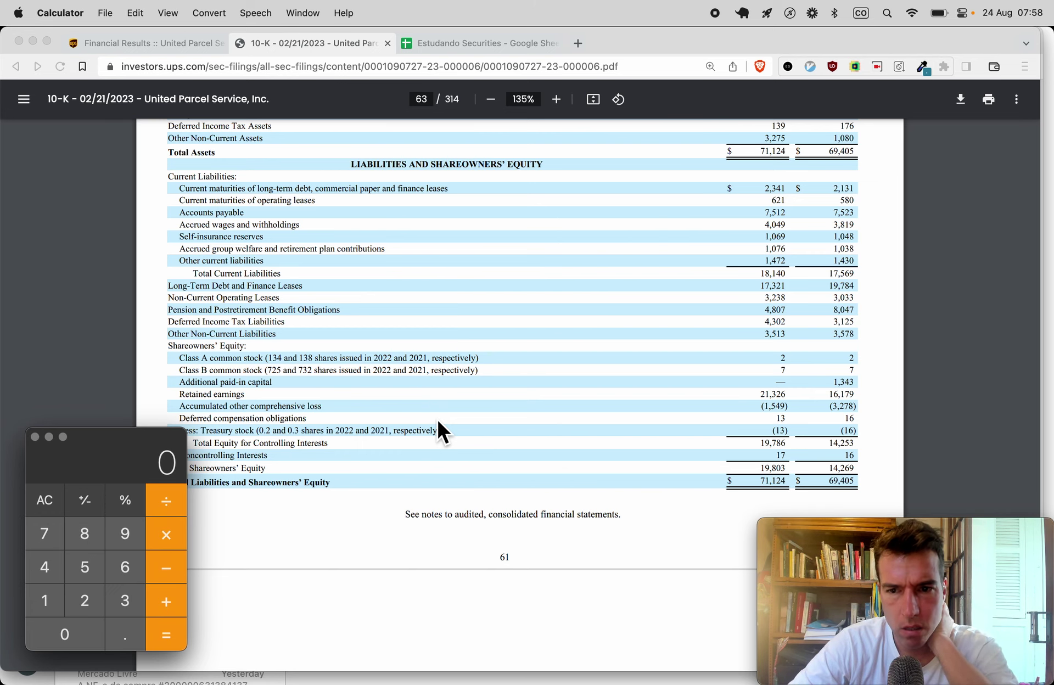
{"action": "scroll", "coordinate": [438, 421], "scroll_direction": "down", "scroll_amount": 3}
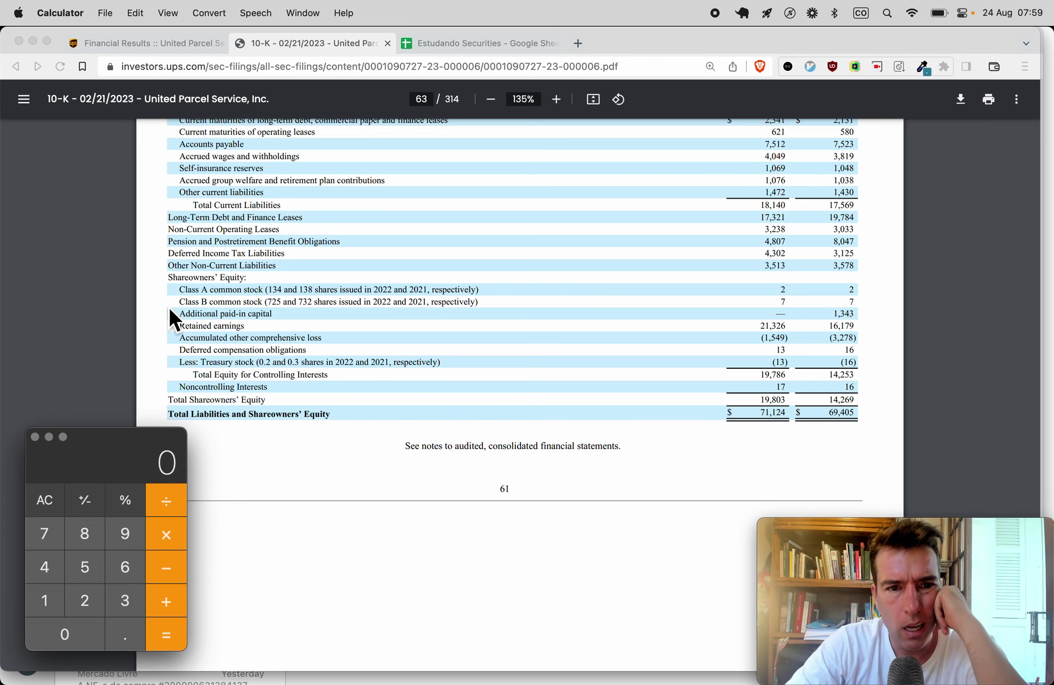
{"action": "scroll", "coordinate": [169, 310], "scroll_direction": "up", "scroll_amount": 2}
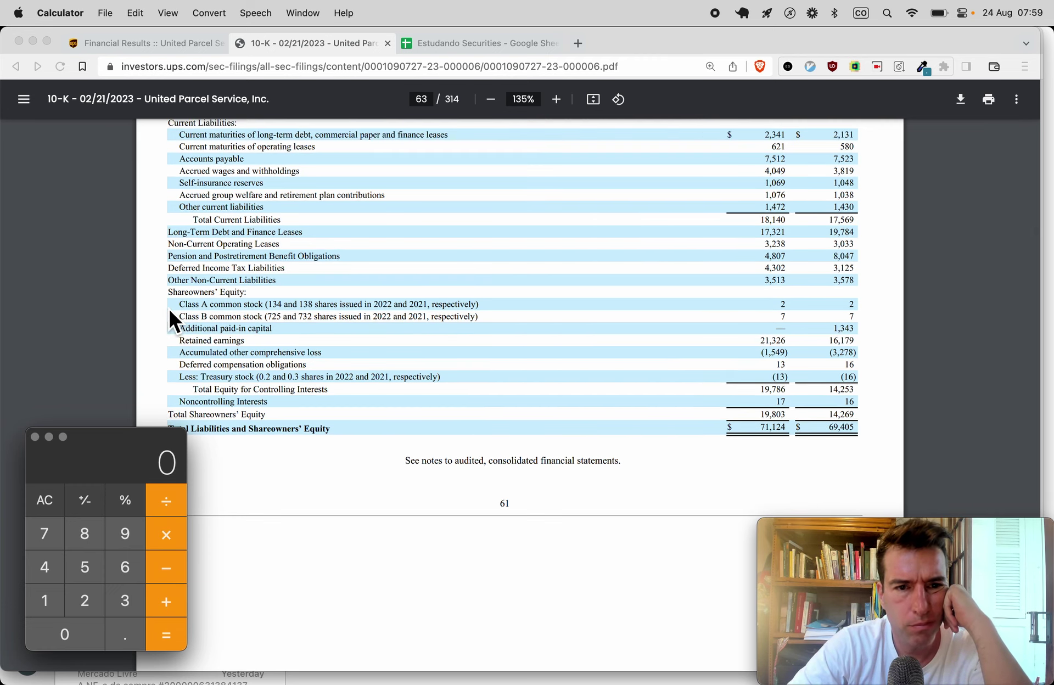
{"action": "scroll", "coordinate": [169, 322], "scroll_direction": "up", "scroll_amount": 2}
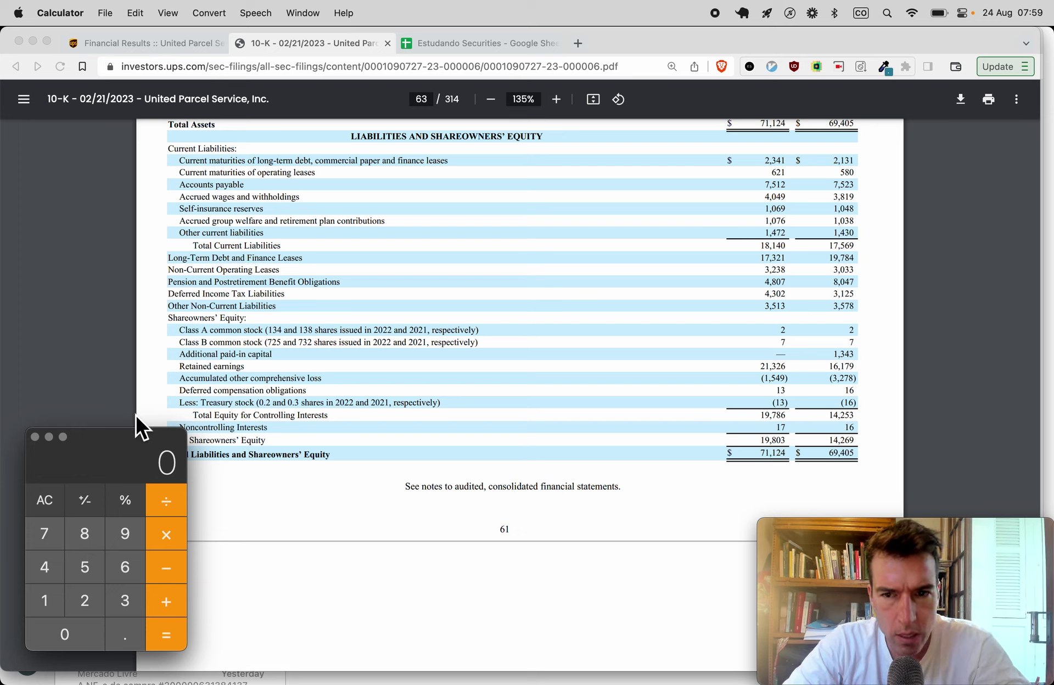
Add up the 2022 liabilities in the Calculator: 18140, 17321, 3238, 4807, 4302 and 3513.
{"action": "type", "text": "18140"}
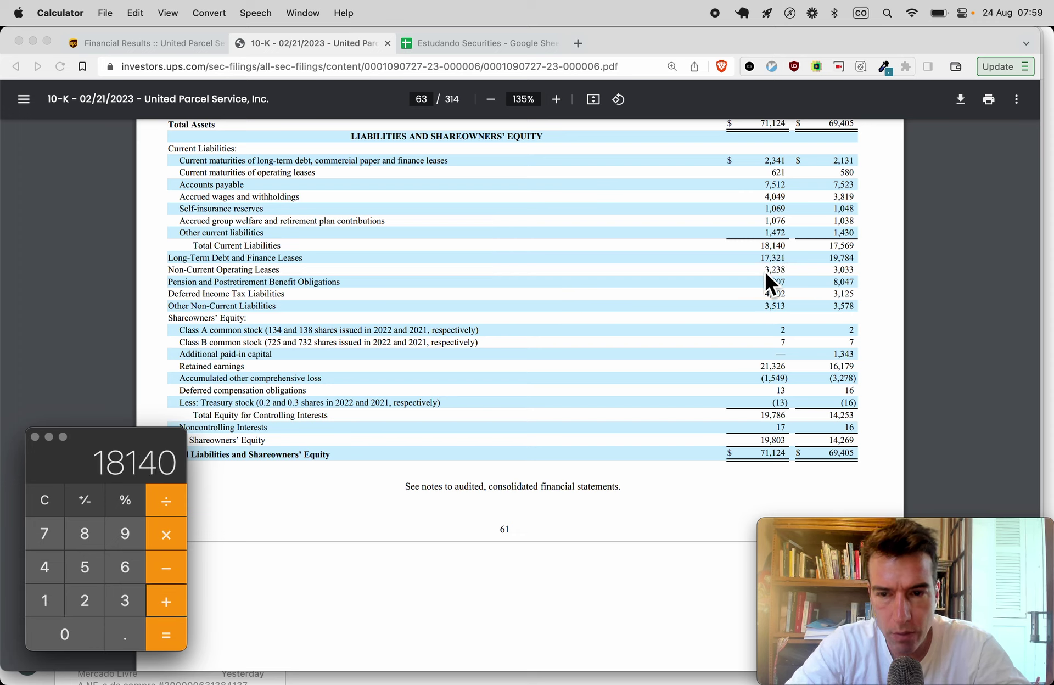
{"action": "type", "text": "17"}
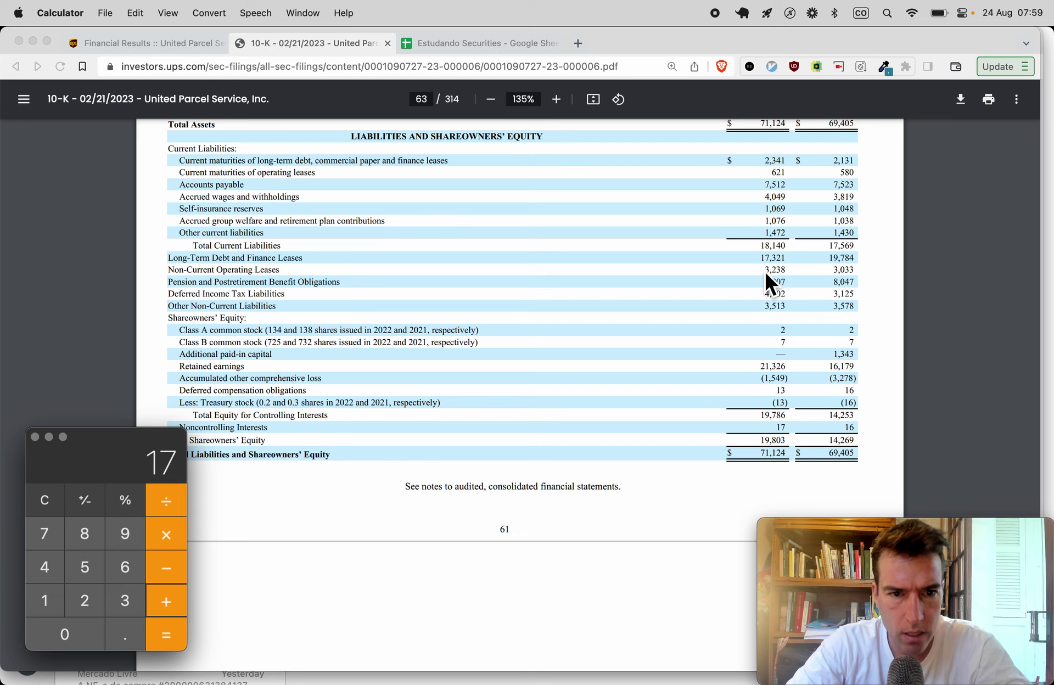
{"action": "type", "text": "321"}
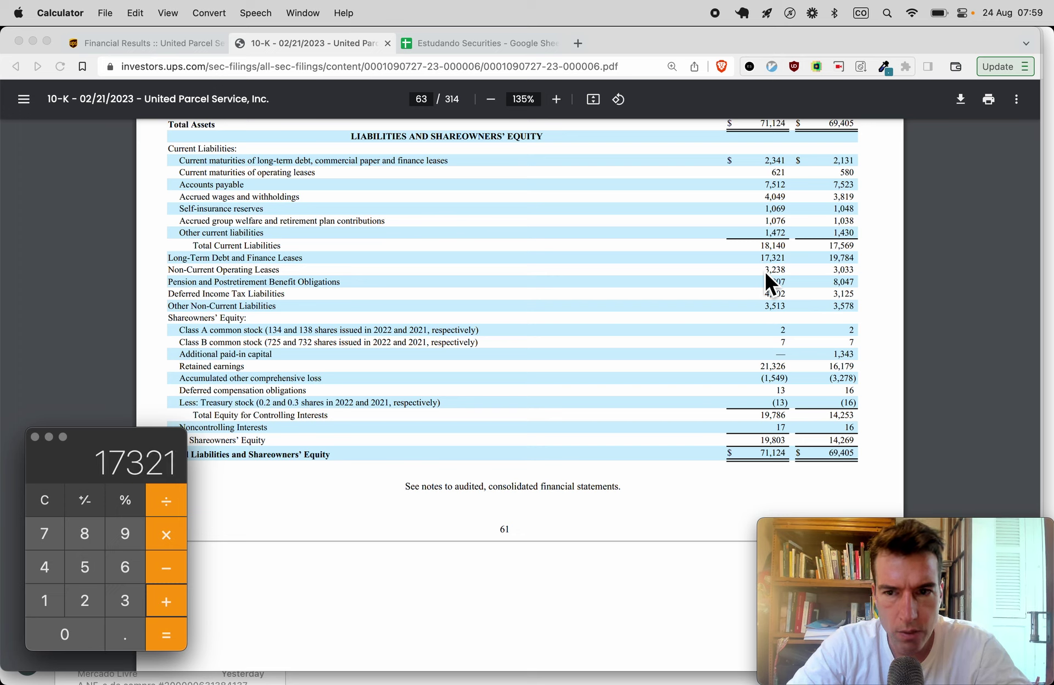
{"action": "type", "text": "+3238"}
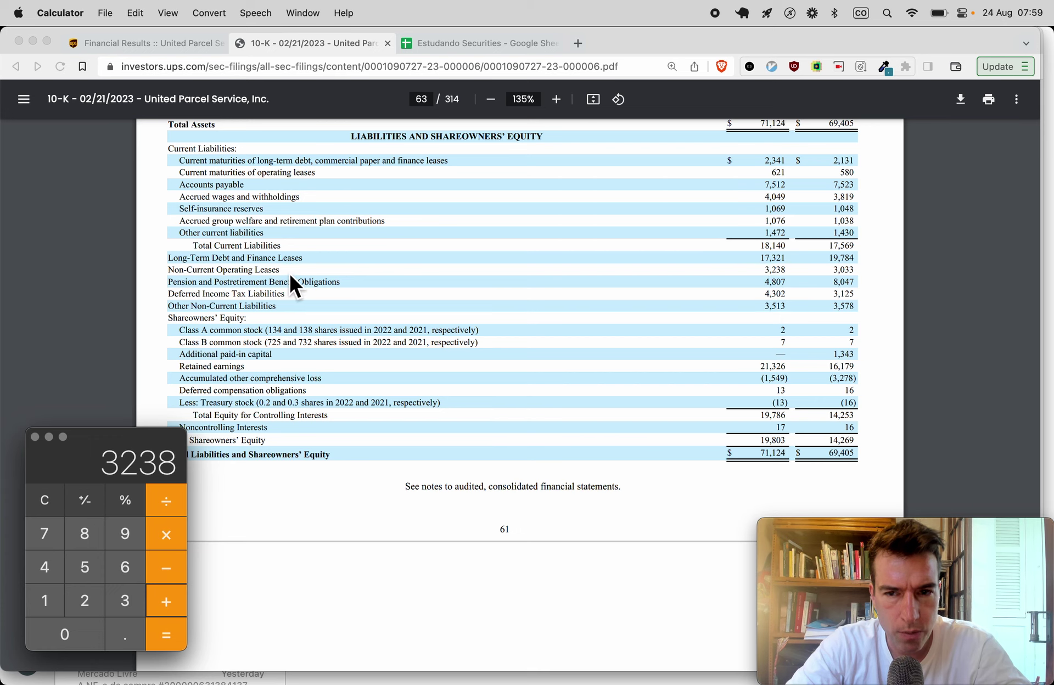
{"action": "type", "text": "+"}
{"action": "type", "text": "4807"}
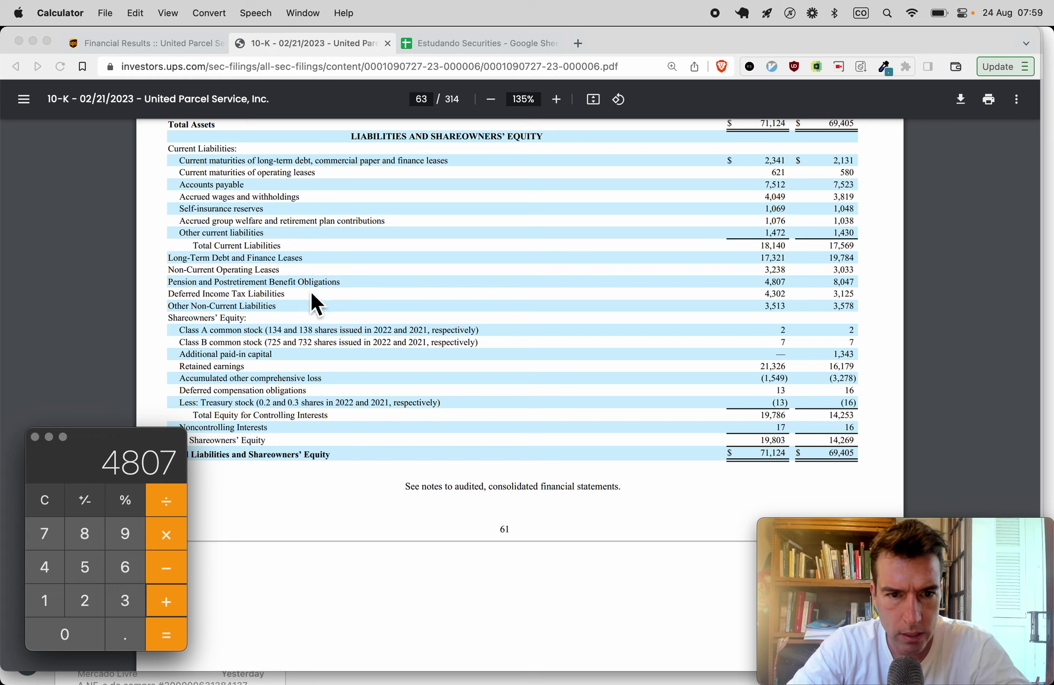
{"action": "type", "text": "++"}
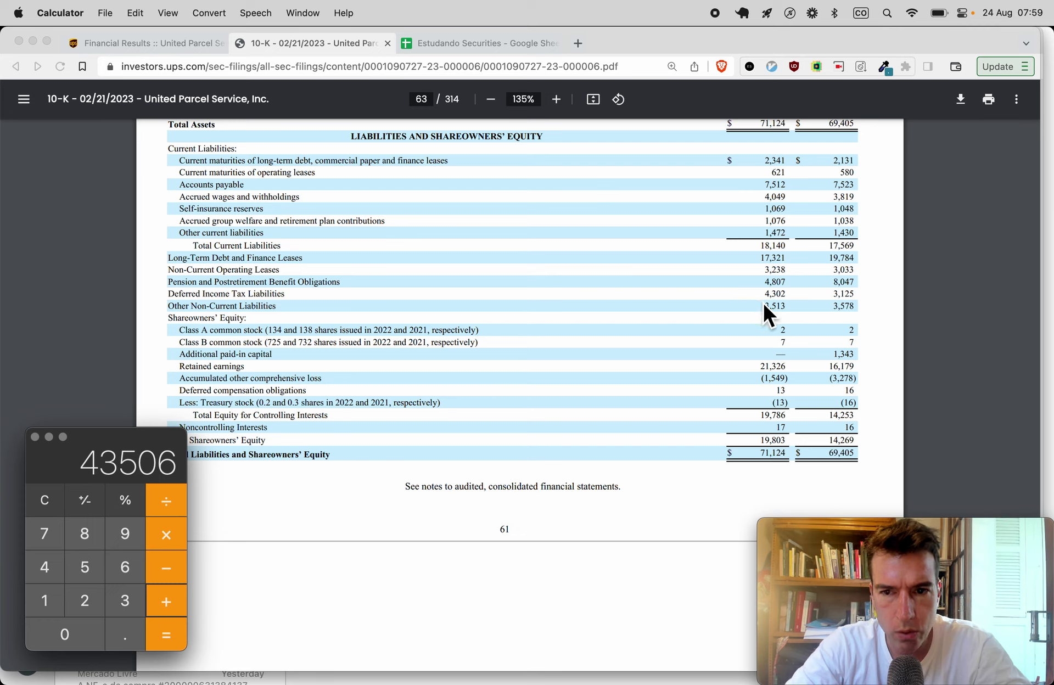
{"action": "type", "text": "+4302"}
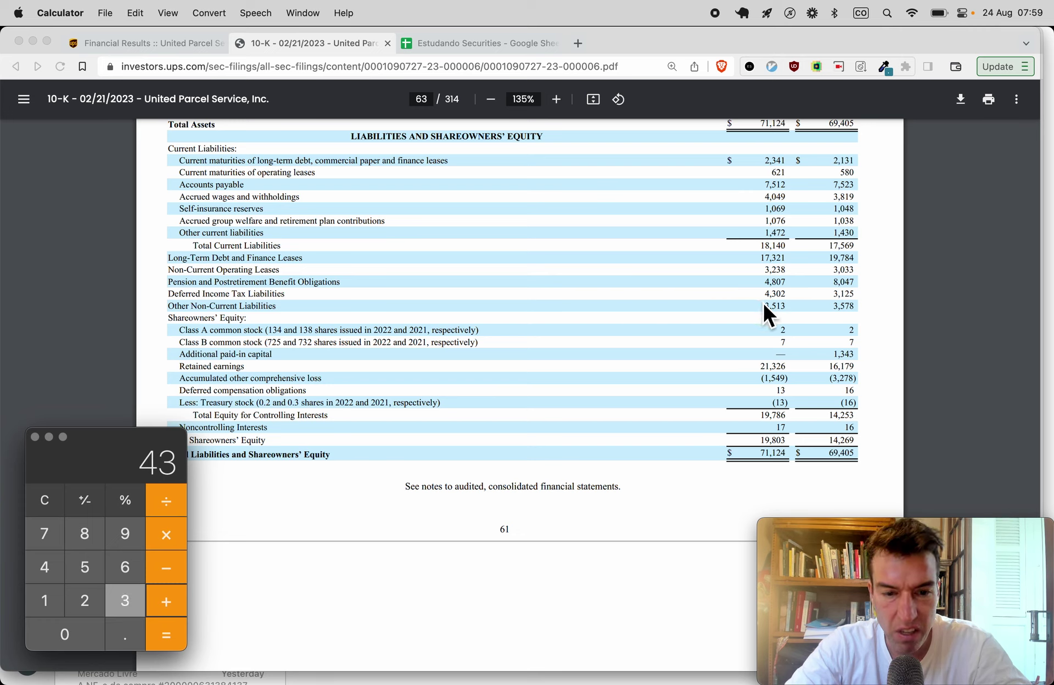
{"action": "key", "text": "Return"}
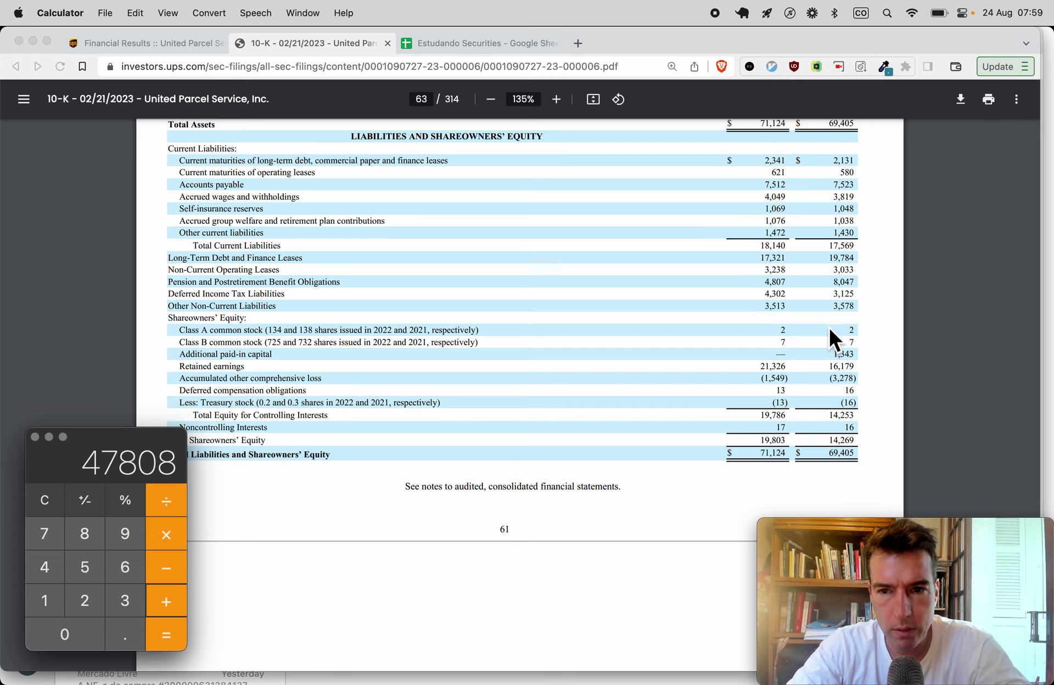
{"action": "type", "text": "+3513"}
{"action": "key", "text": "Return"}
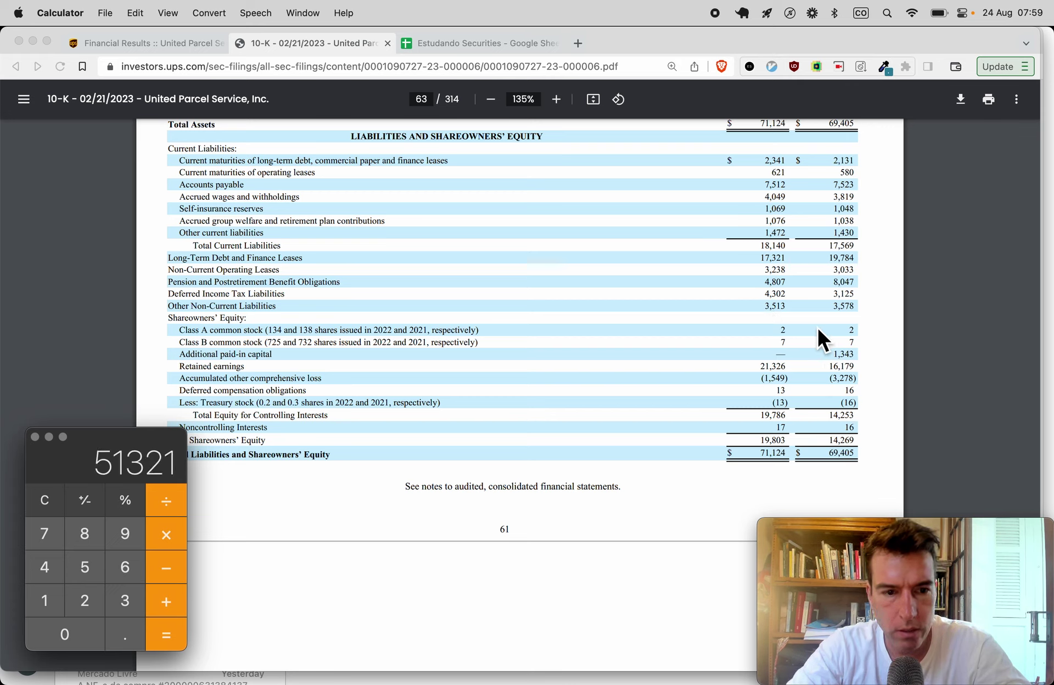
Copy the calculated sum into the spreadsheet as the Liabilities of UPS for period 22, 51321.
{"action": "key", "text": "super+c"}
{"action": "left_click", "coordinate": [371, 336]}
{"action": "key", "text": "ctrl+Tab"}
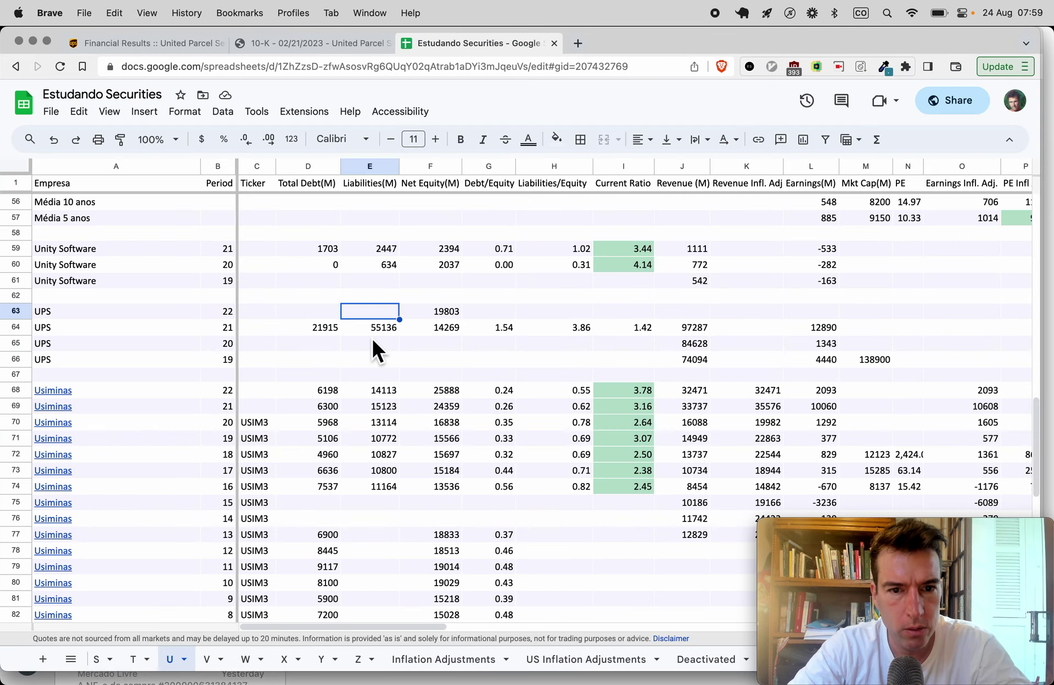
{"action": "key", "text": "super+v"}
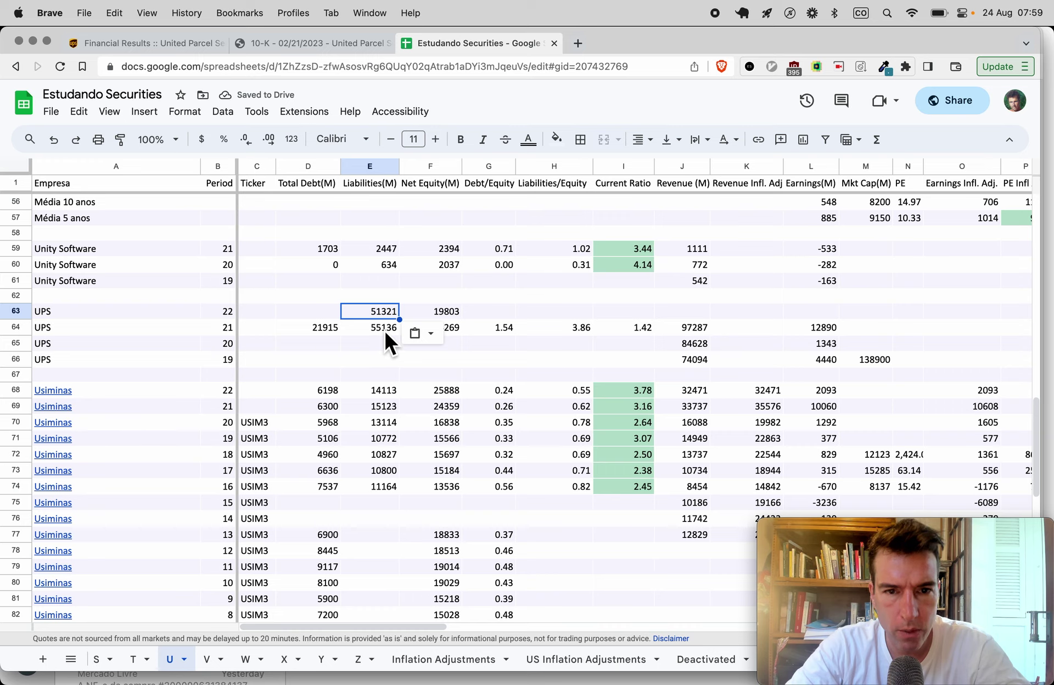
{"action": "left_click", "coordinate": [426, 271]}
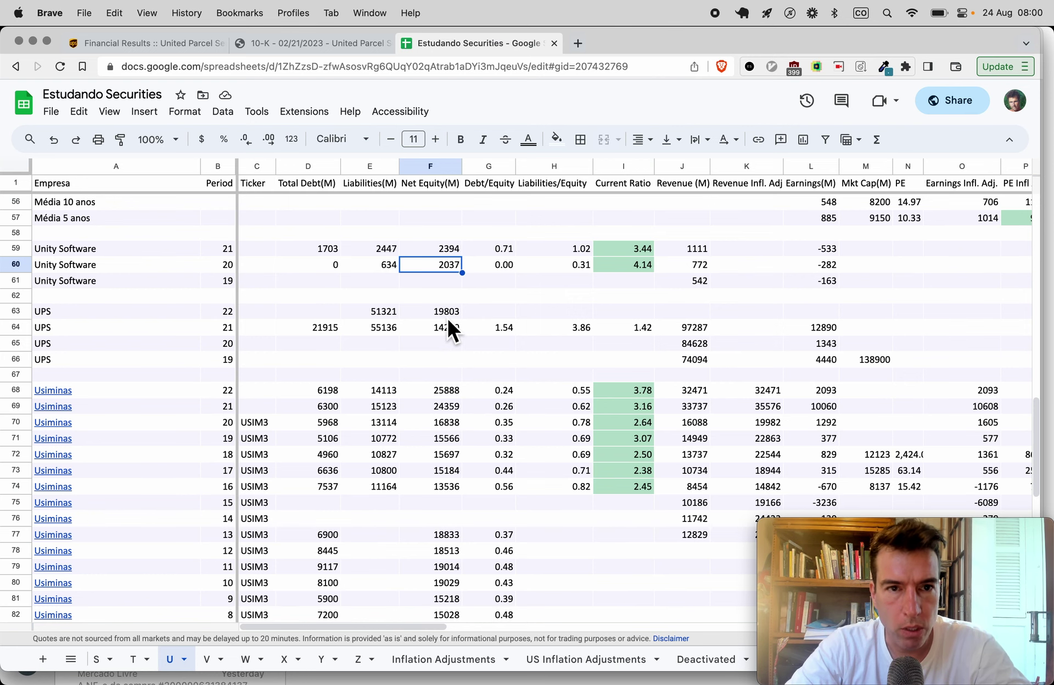
Go back to the 10-K's balance sheet and add current debt maturities of 2341 and long-term debt of 17321 in the Calculator.
{"action": "key", "text": "ctrl+shift+Tab"}
{"action": "scroll", "coordinate": [454, 388], "scroll_direction": "up", "scroll_amount": 5}
{"action": "scroll", "coordinate": [454, 388], "scroll_direction": "down", "scroll_amount": 4}
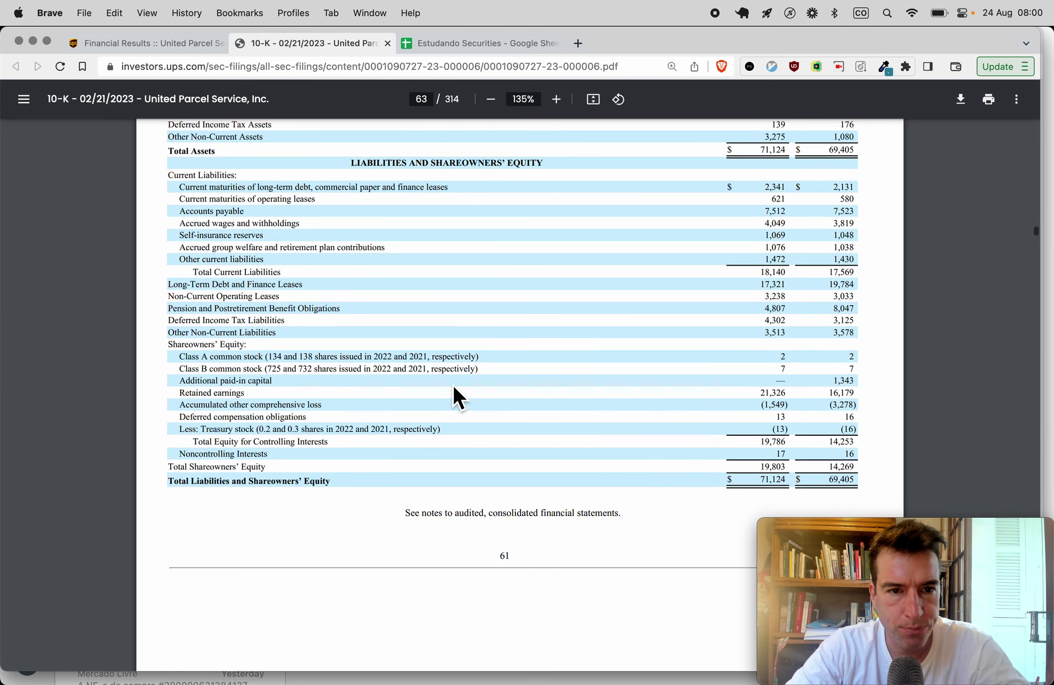
{"action": "key", "text": "super+space"}
{"action": "type", "text": "calc"}
{"action": "key", "text": "Return"}
{"action": "key", "text": "Escape"}
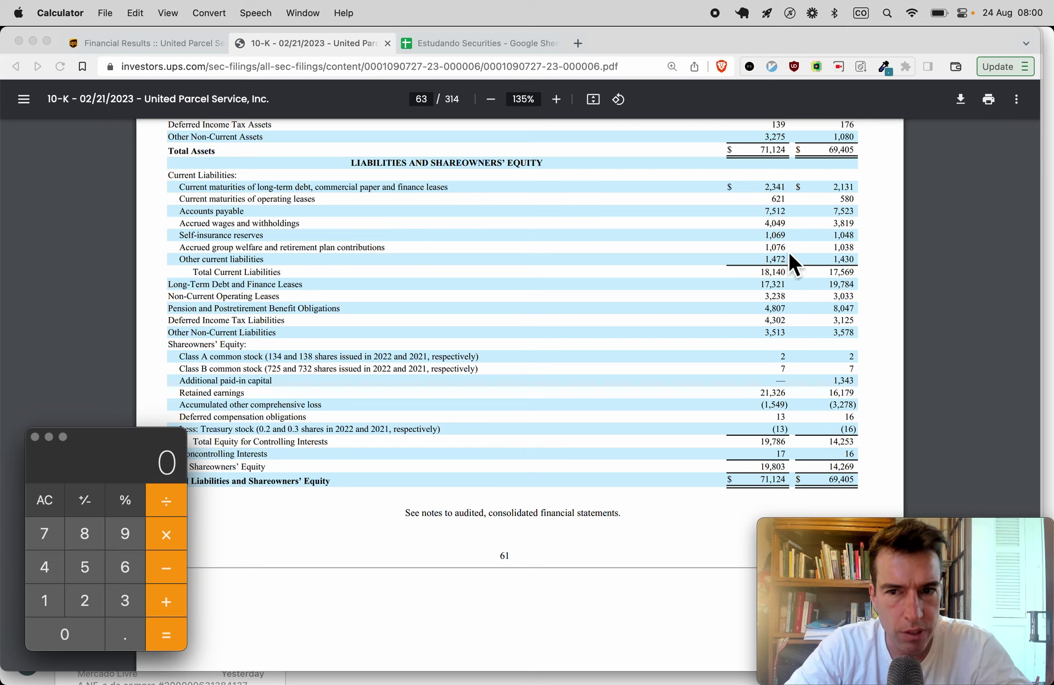
{"action": "type", "text": "2341"}
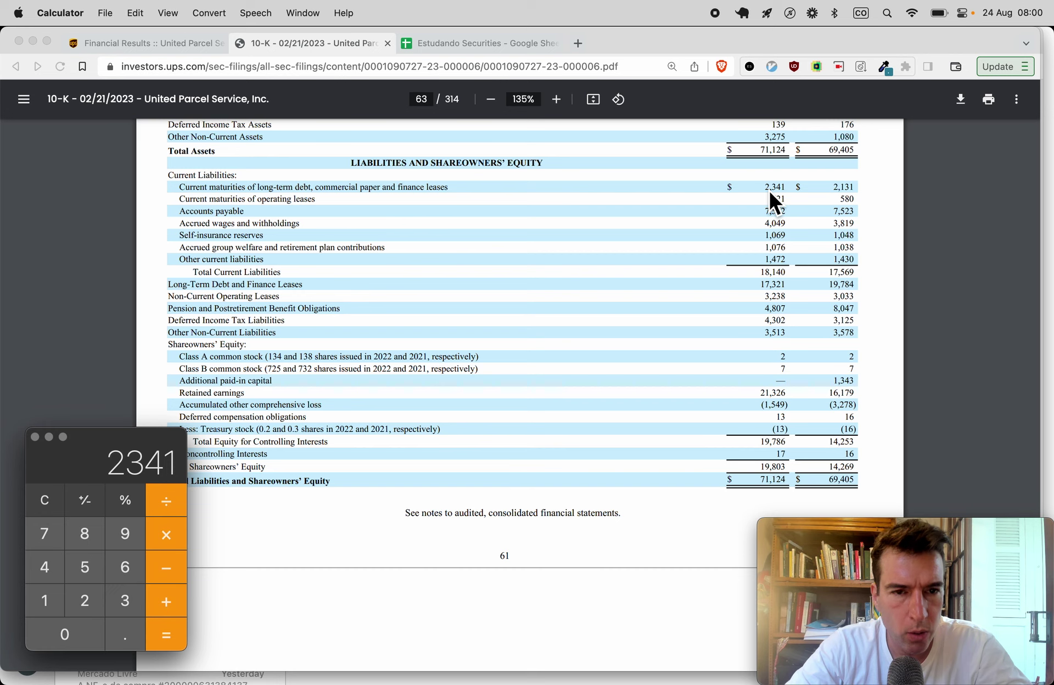
{"action": "key", "text": "plus"}
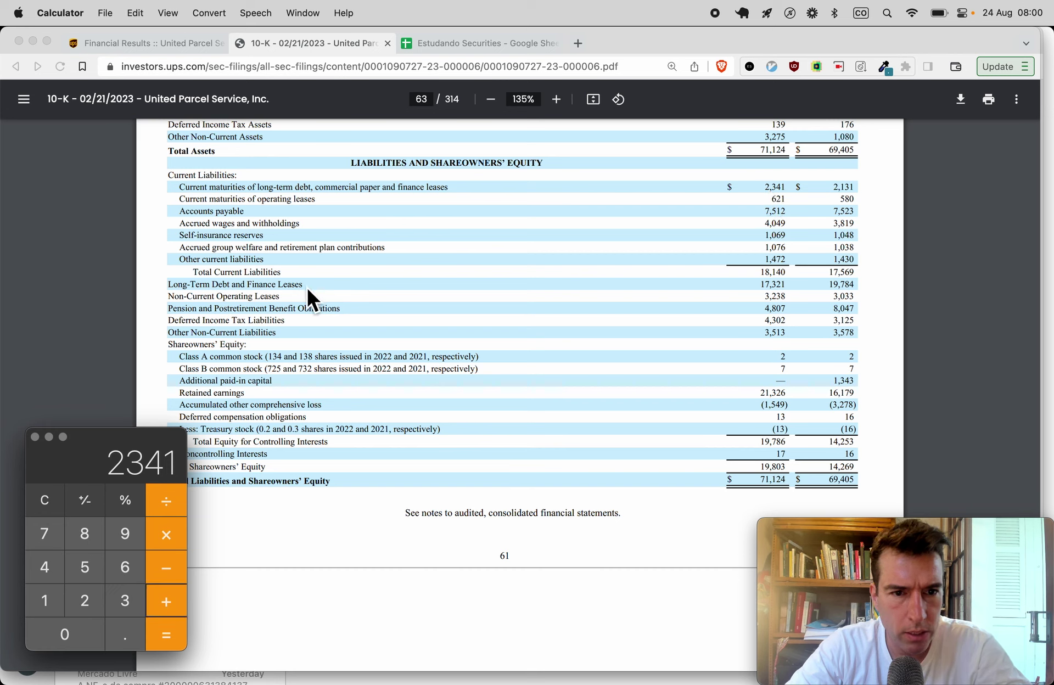
{"action": "type", "text": "17321"}
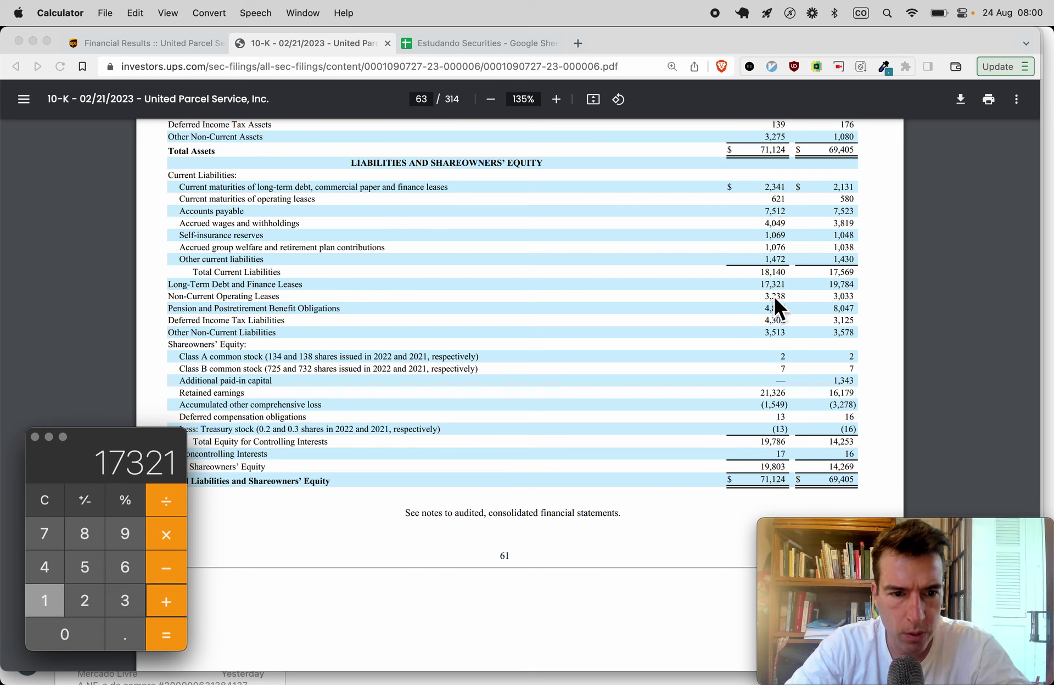
{"action": "key", "text": "plus"}
{"action": "key", "text": "Return"}
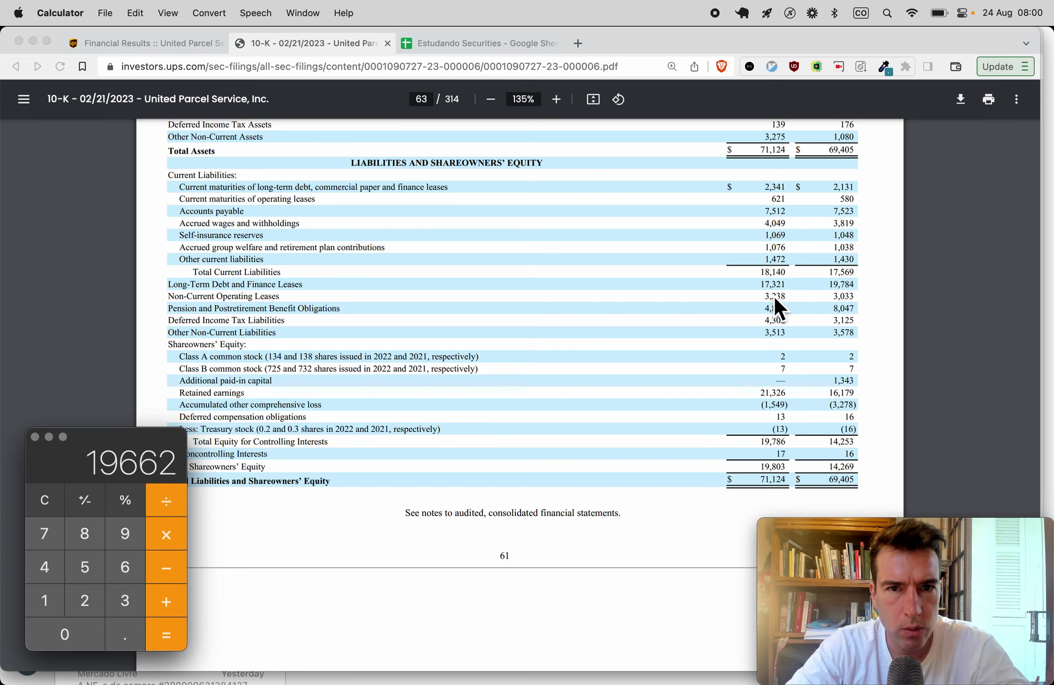
Enter 19662 as the Total Debt of UPS for period 22 in the spreadsheet.
{"action": "left_click", "coordinate": [429, 48]}
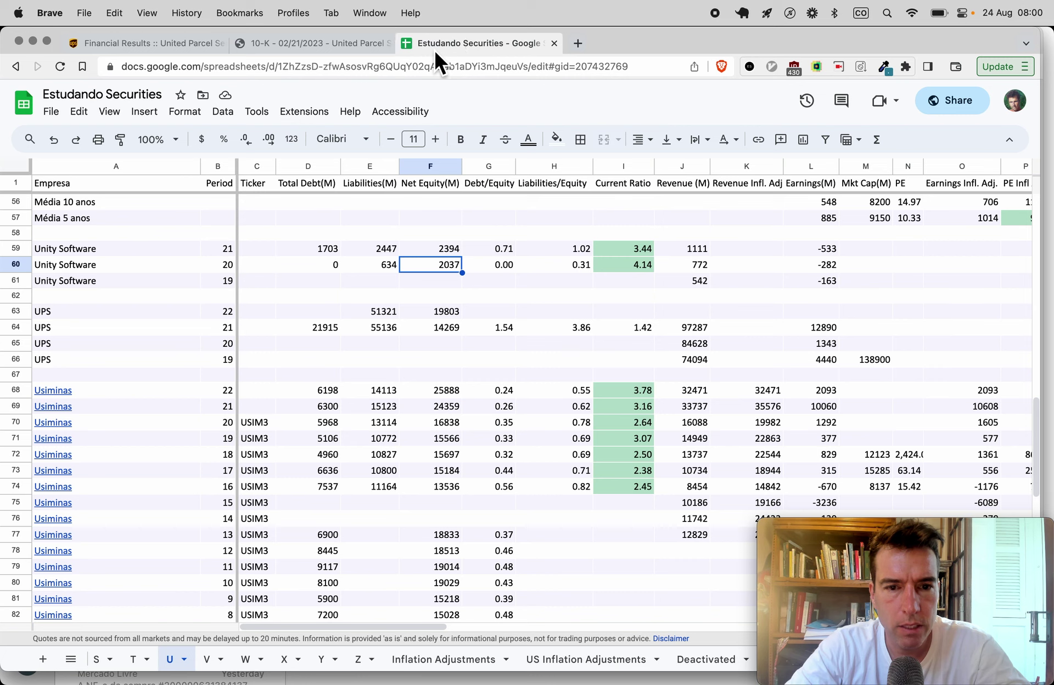
{"action": "left_click", "coordinate": [308, 265]}
{"action": "key", "text": "Down"}
{"action": "key", "text": "Down"}
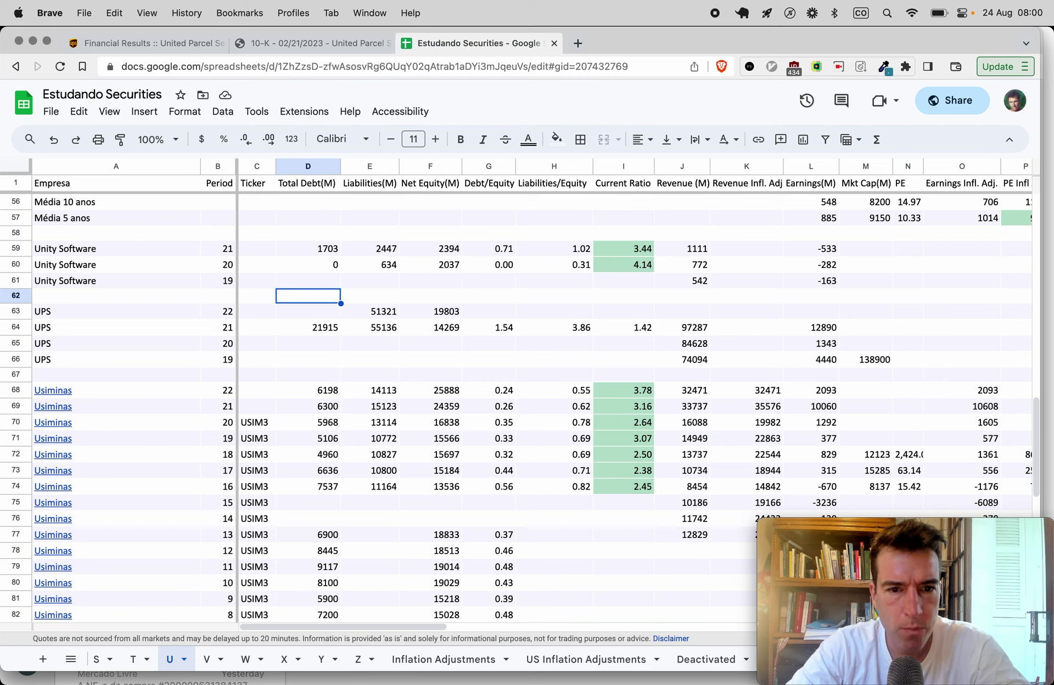
{"action": "key", "text": "Down"}
{"action": "key", "text": "super+v"}
Copy the Debt/Equity and Liabilities/Equity formulas from the UPS period 21 row into the period 22 row.
{"action": "key", "text": "Right"}
{"action": "key", "text": "Right"}
{"action": "key", "text": "Right"}
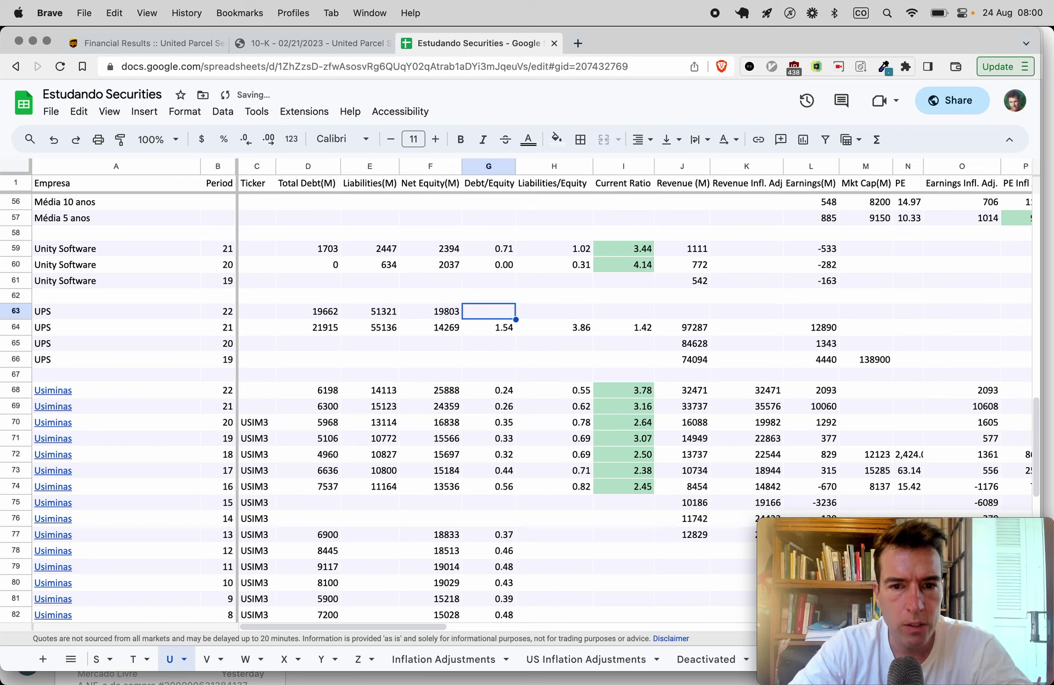
{"action": "key", "text": "Down"}
{"action": "key", "text": "shift+Right"}
{"action": "key", "text": "super+c"}
{"action": "key", "text": "Up"}
{"action": "key", "text": "super+v"}
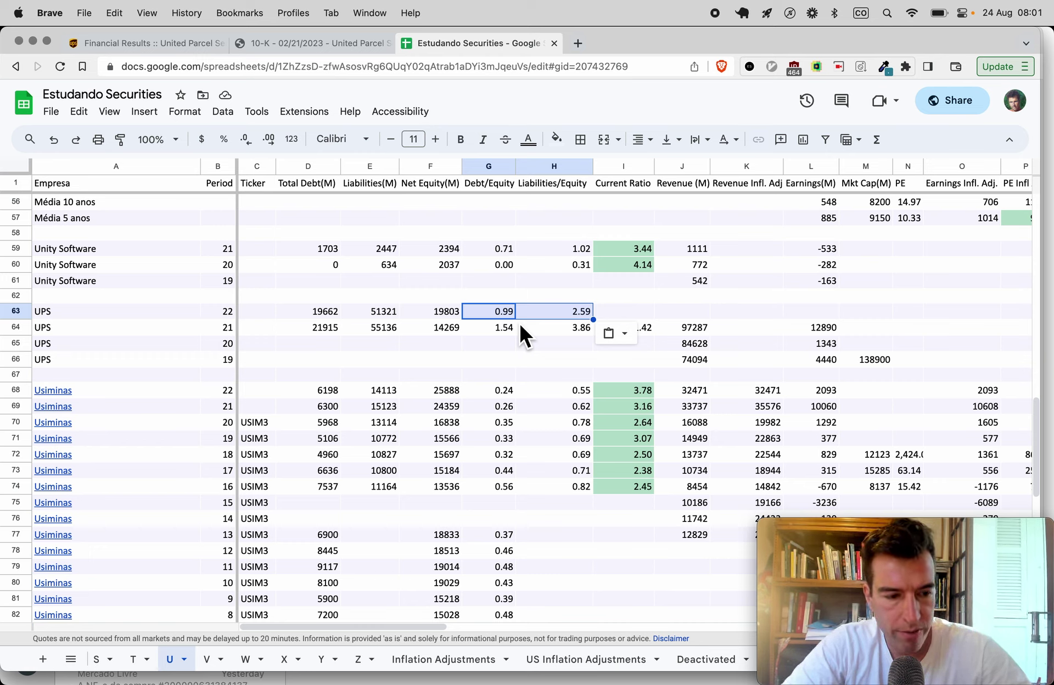
Return to the 10-K's balance sheet and divide total current assets of 22217 by total current liabilities of 18140 in the Calculator.
{"action": "left_click", "coordinate": [632, 347]}
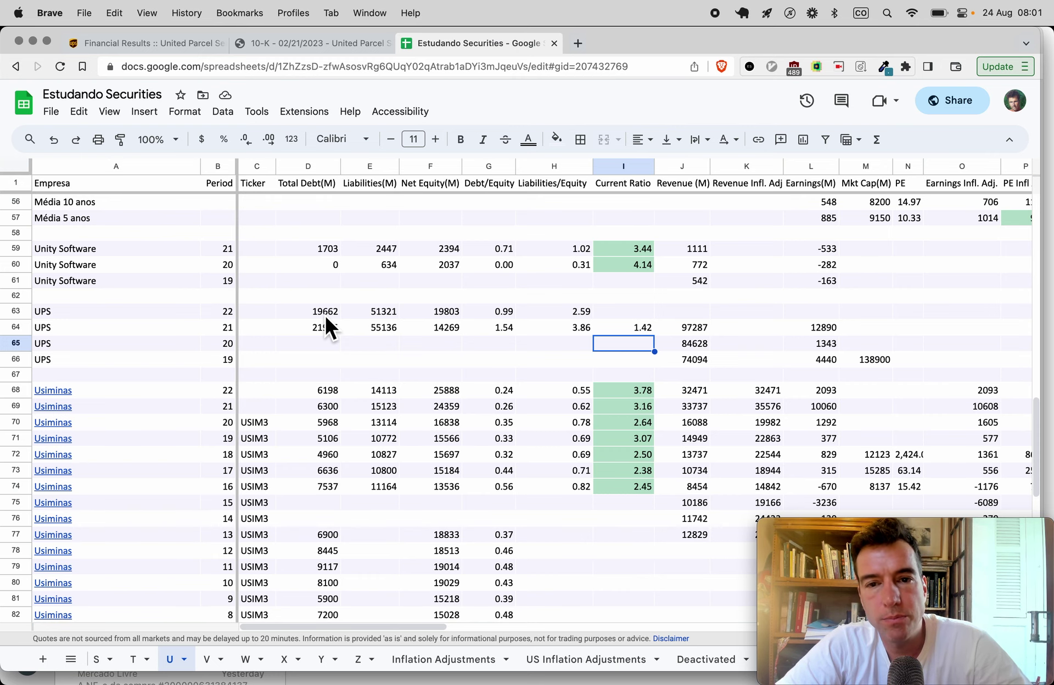
{"action": "key", "text": "super+alt+Left"}
{"action": "scroll", "coordinate": [342, 329], "scroll_direction": "up", "scroll_amount": 5}
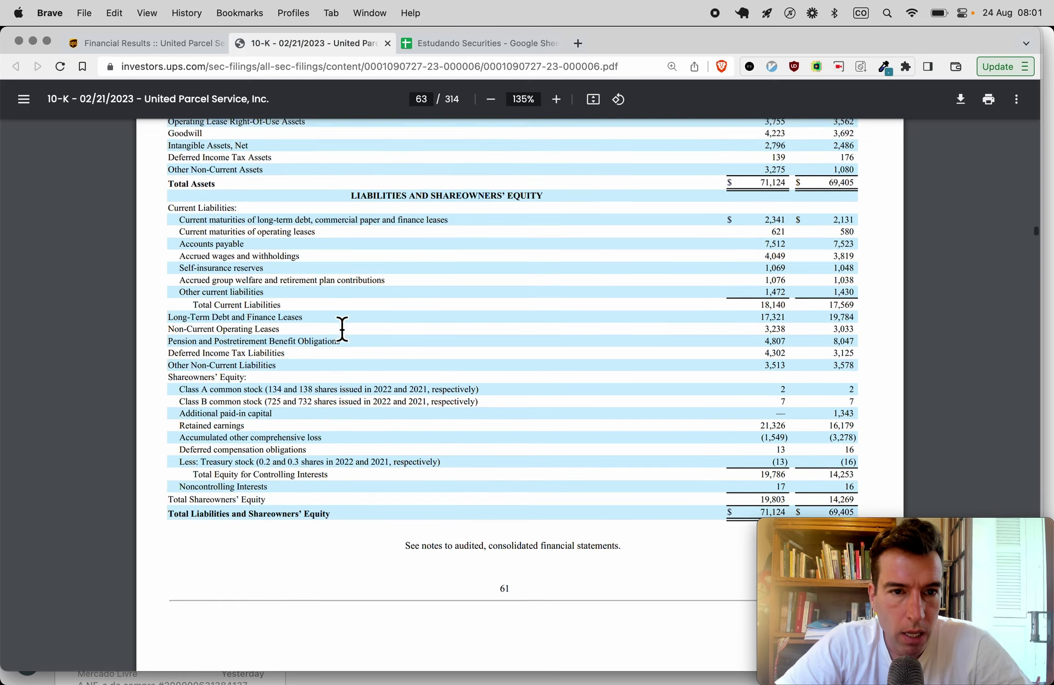
{"action": "scroll", "coordinate": [342, 328], "scroll_direction": "down", "scroll_amount": 3}
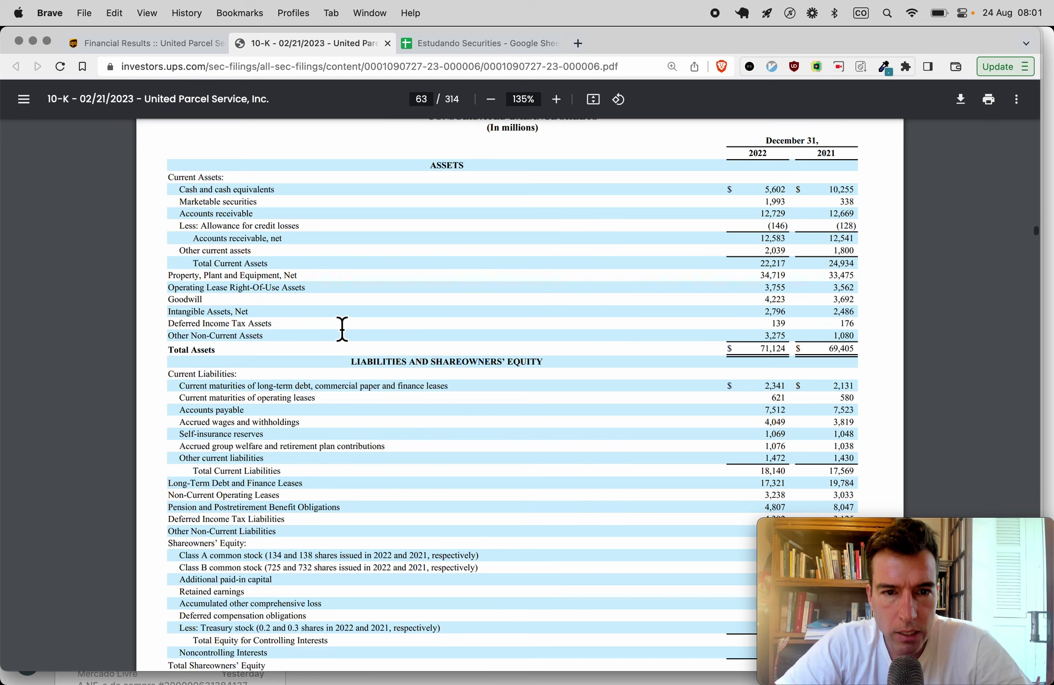
{"action": "scroll", "coordinate": [342, 328], "scroll_direction": "down", "scroll_amount": 1}
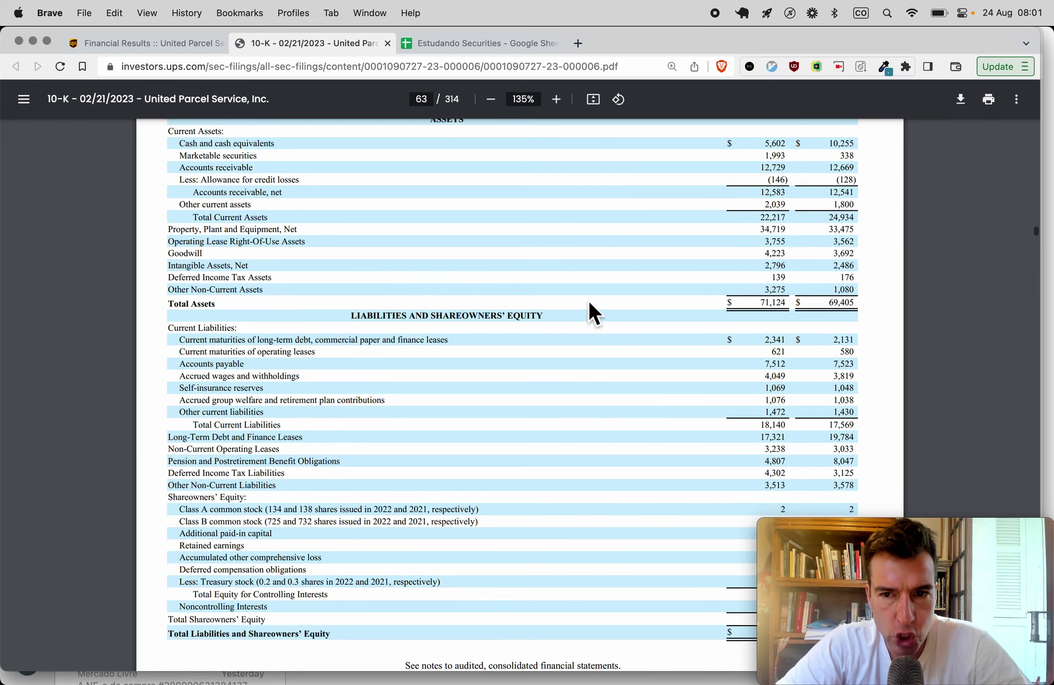
{"action": "key", "text": "super+Tab"}
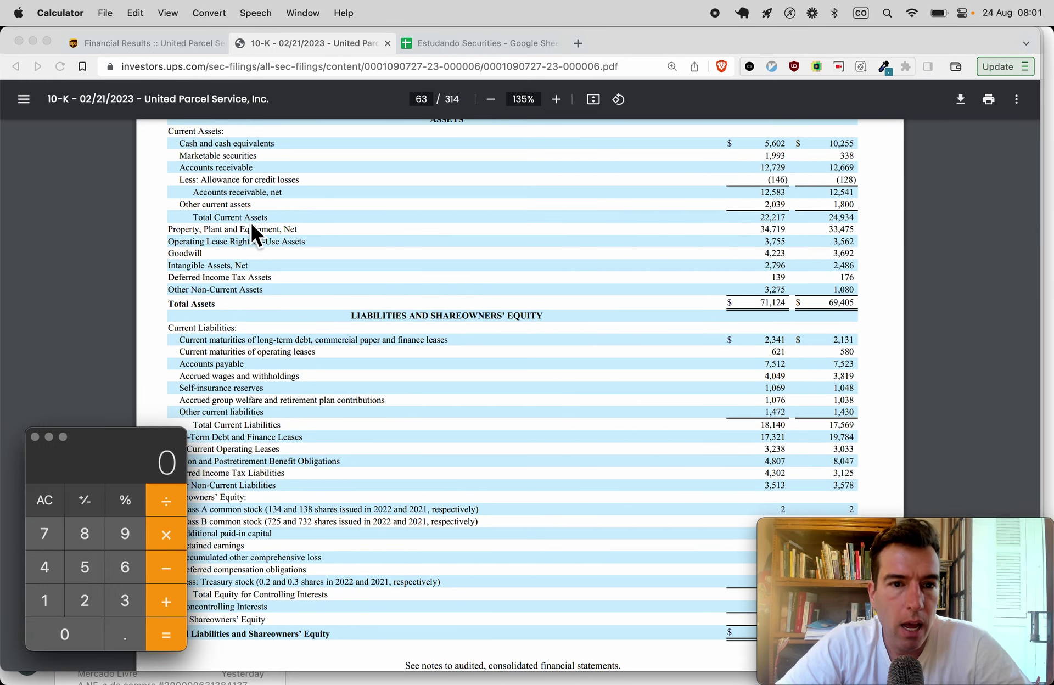
{"action": "type", "text": "22217"}
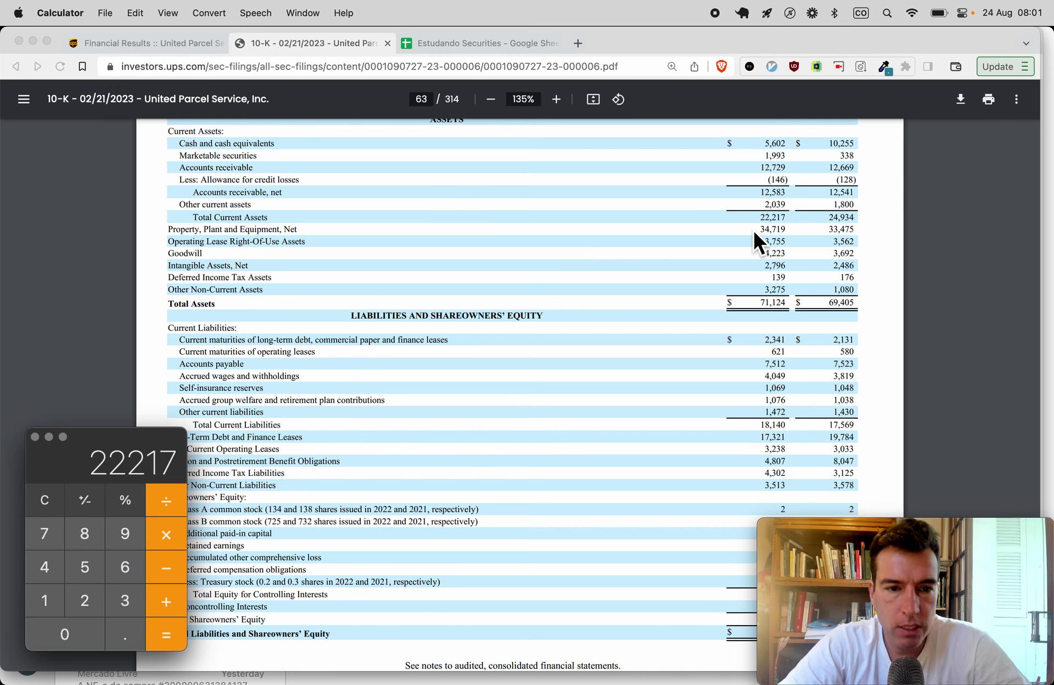
{"action": "scroll", "coordinate": [654, 393], "scroll_direction": "down", "scroll_amount": 2}
{"action": "type", "text": "/"}
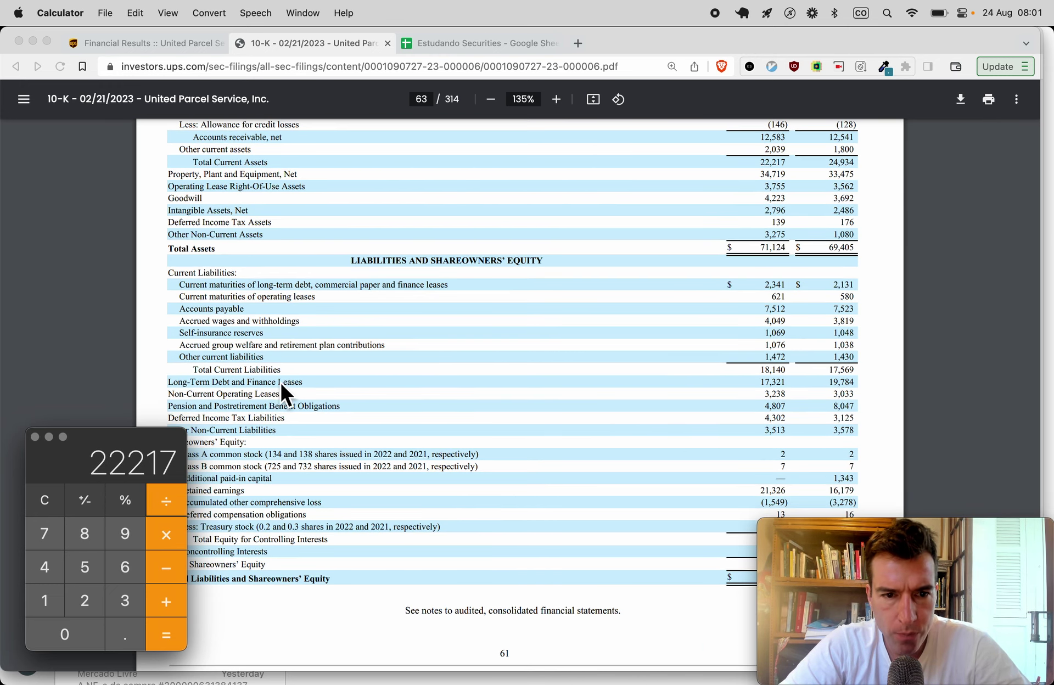
{"action": "type", "text": "18140"}
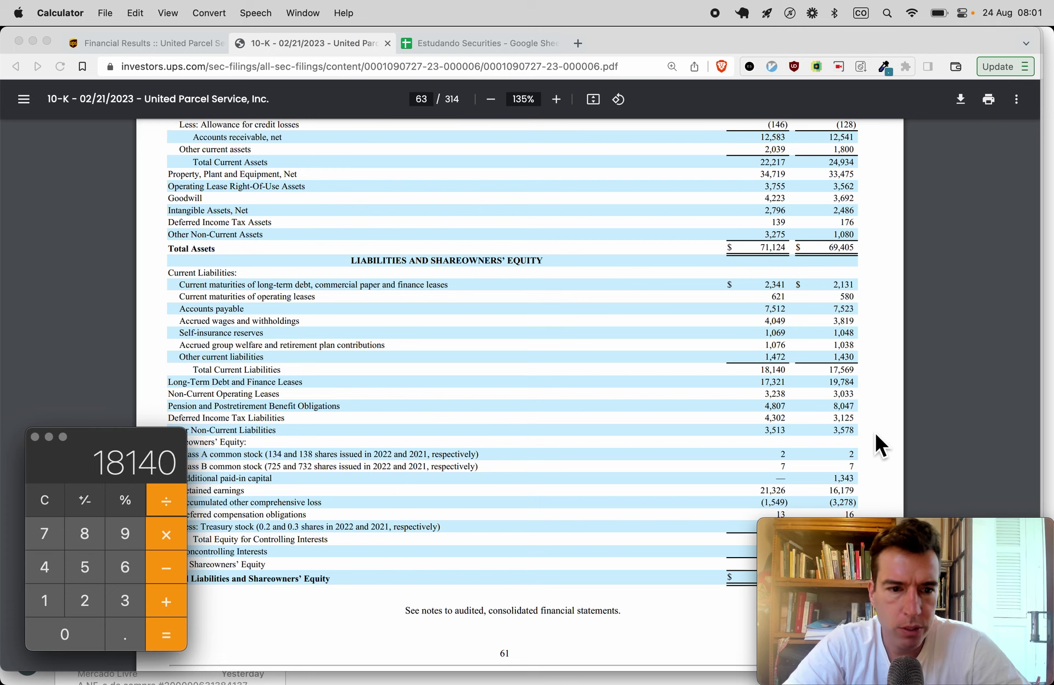
{"action": "key", "text": "Return"}
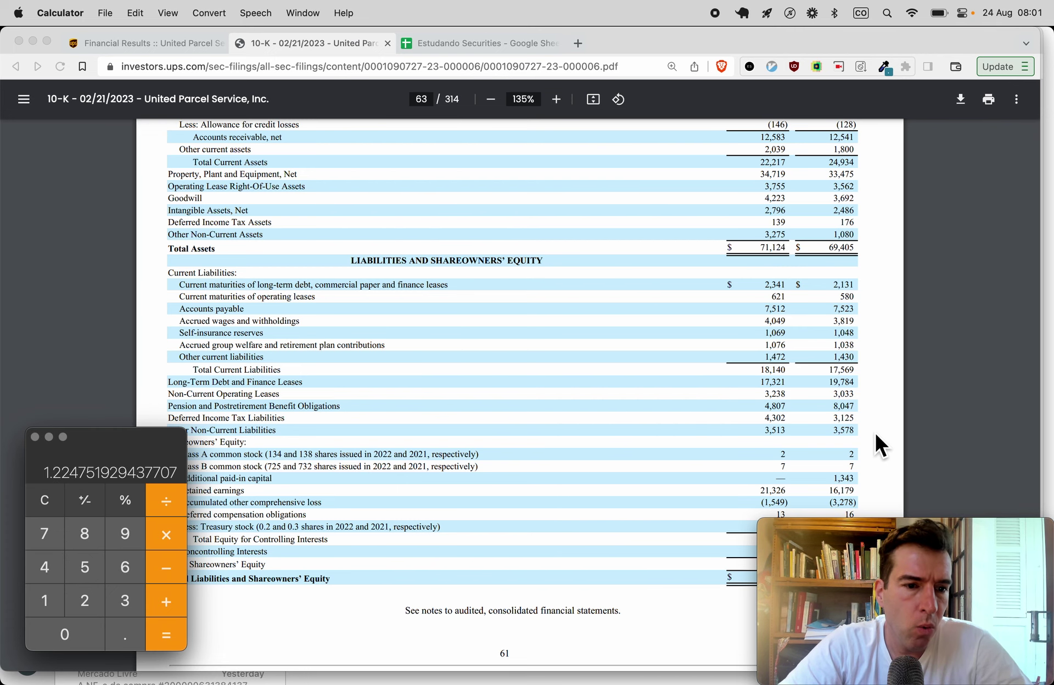
Paste the calculated quotient into the spreadsheet as the Current Ratio of UPS for period 22.
{"action": "key", "text": "super+Tab"}
{"action": "key", "text": "ctrl+Tab"}
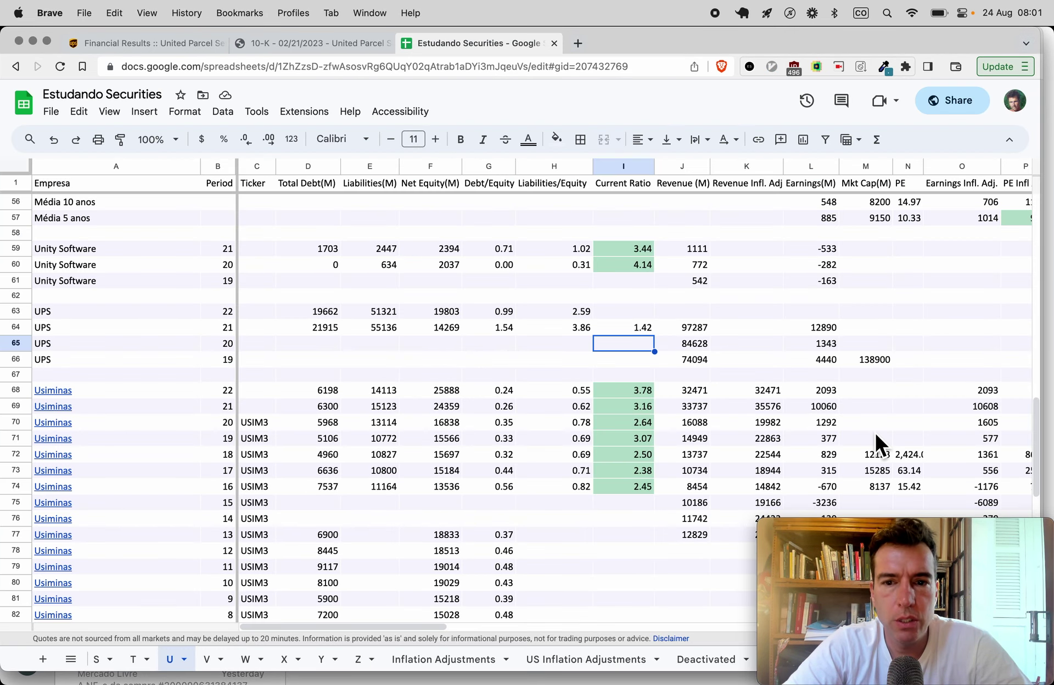
{"action": "key", "text": "Up"}
{"action": "key", "text": "Up"}
{"action": "key", "text": "super+v"}
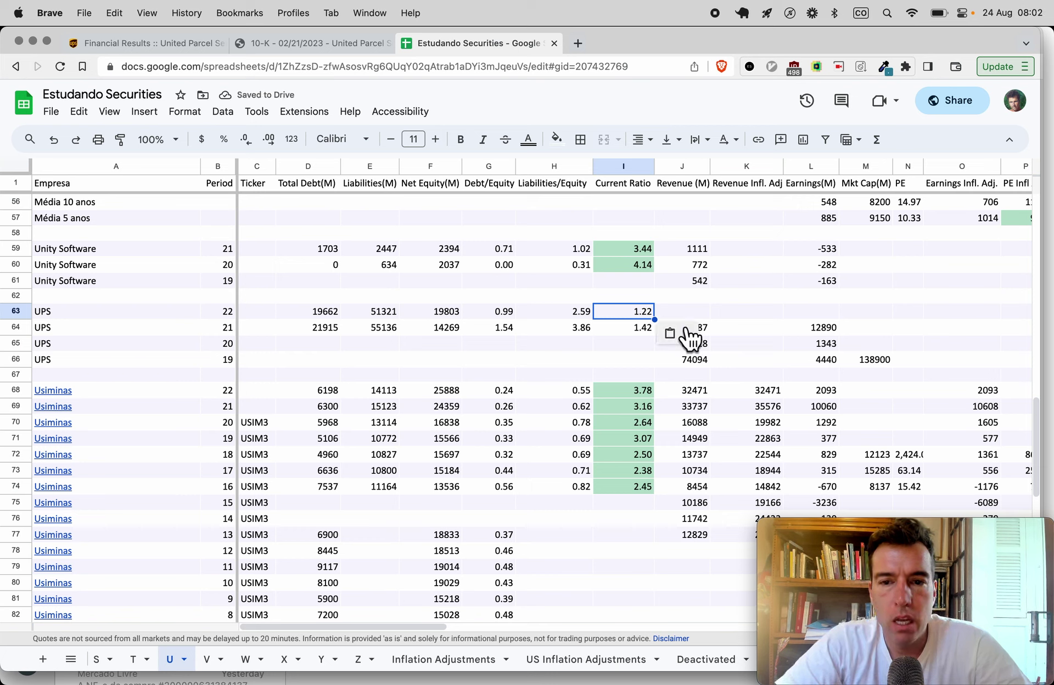
Look up the 2022 revenue in the 10-K's income statement and enter 100338 as the Revenue of UPS for period 22.
{"action": "left_click", "coordinate": [807, 329]}
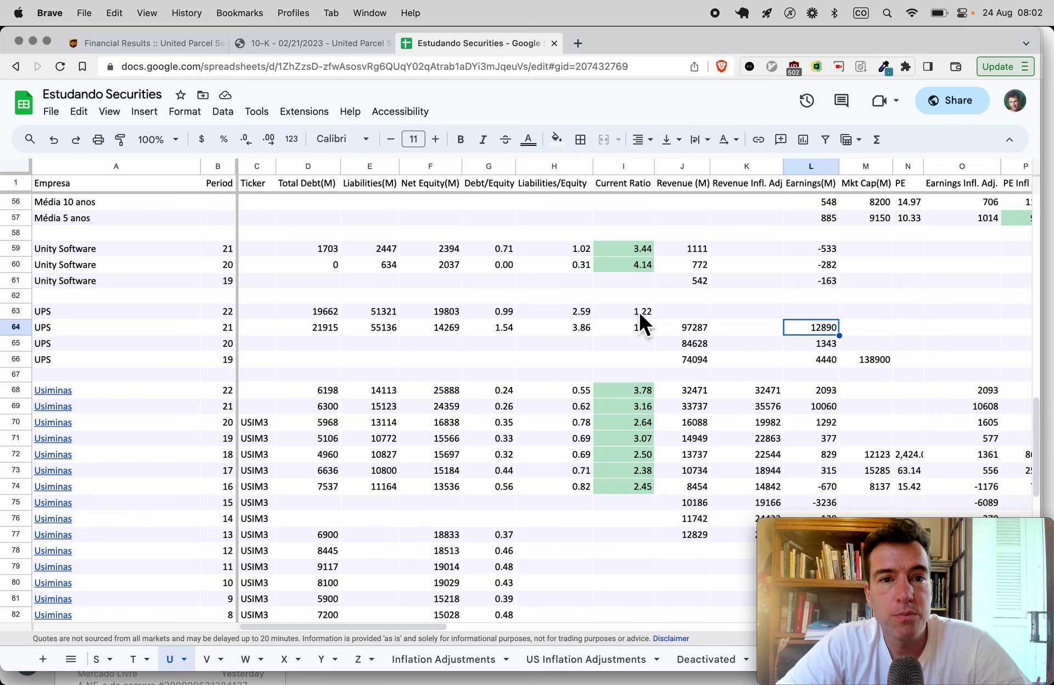
{"action": "key", "text": "ctrl+shift+Tab"}
{"action": "scroll", "coordinate": [582, 447], "scroll_direction": "down", "scroll_amount": 10}
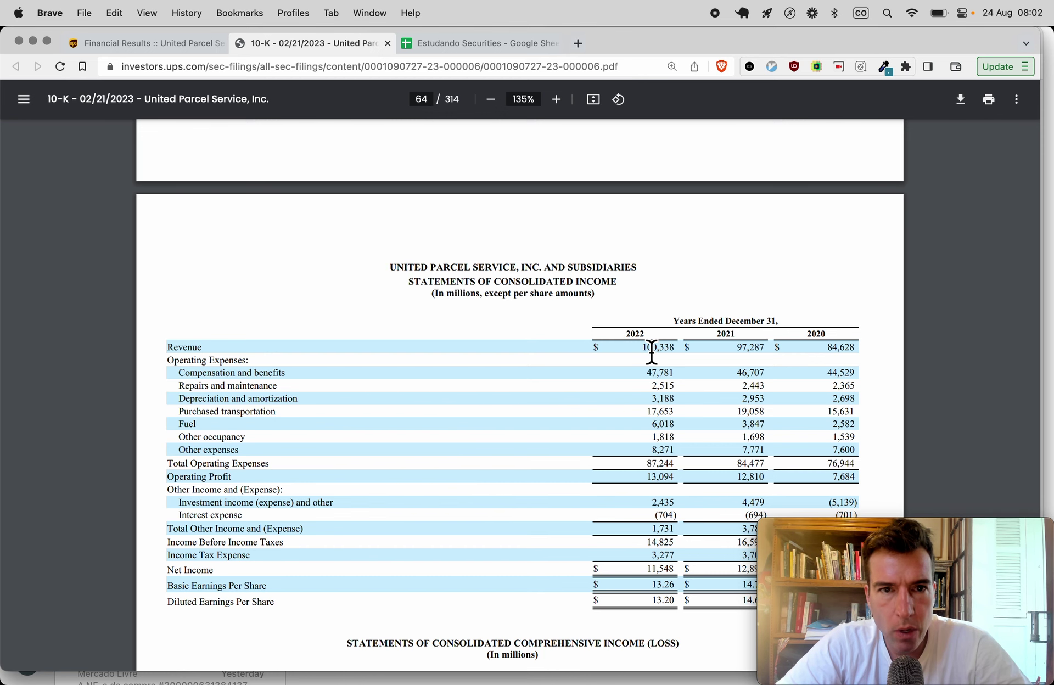
{"action": "key", "text": "ctrl+Tab"}
{"action": "left_click", "coordinate": [685, 310]}
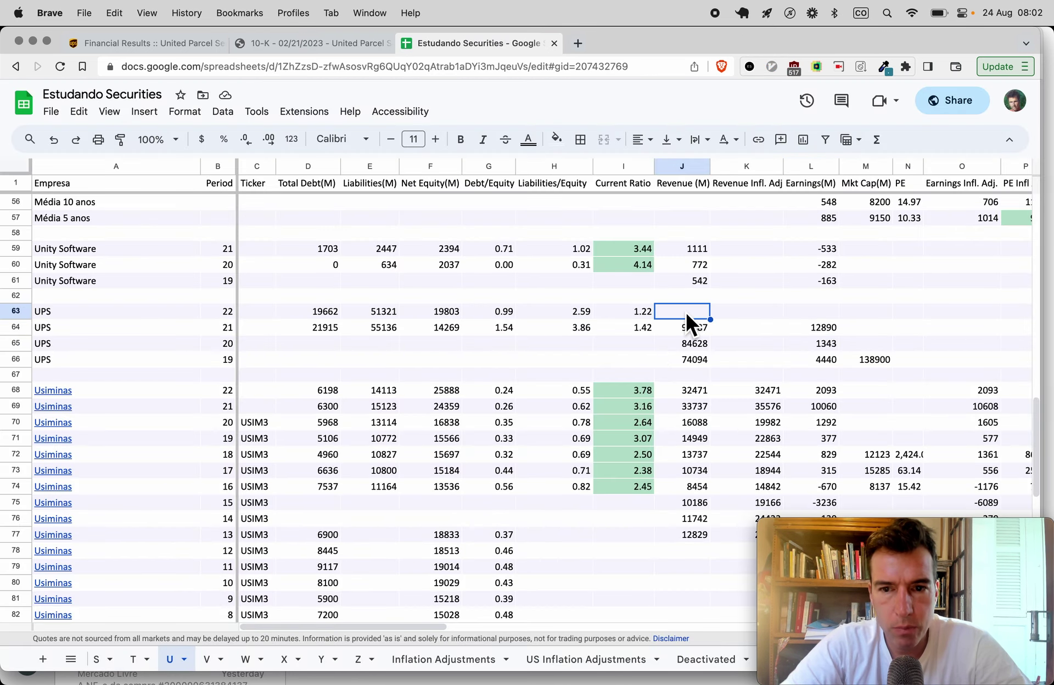
{"action": "type", "text": "100338"}
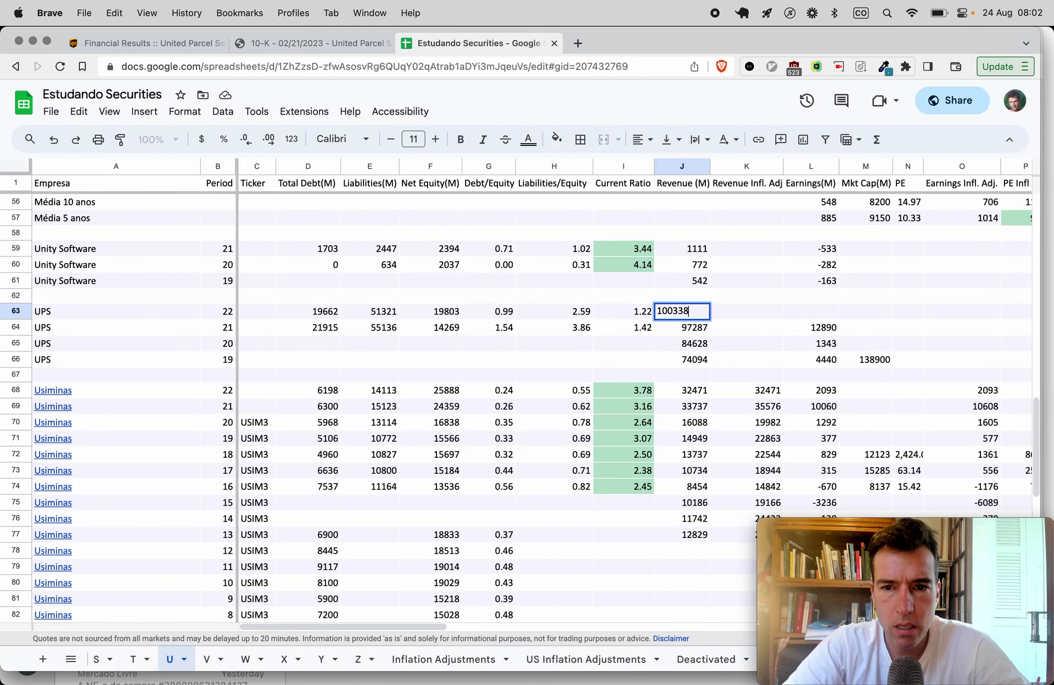
{"action": "key", "text": "Return"}
Find the 2022 net income in the 10-K's income statement and enter 11548 as the Earnings of UPS for period 22.
{"action": "scroll", "coordinate": [796, 348], "scroll_direction": "right", "scroll_amount": 5}
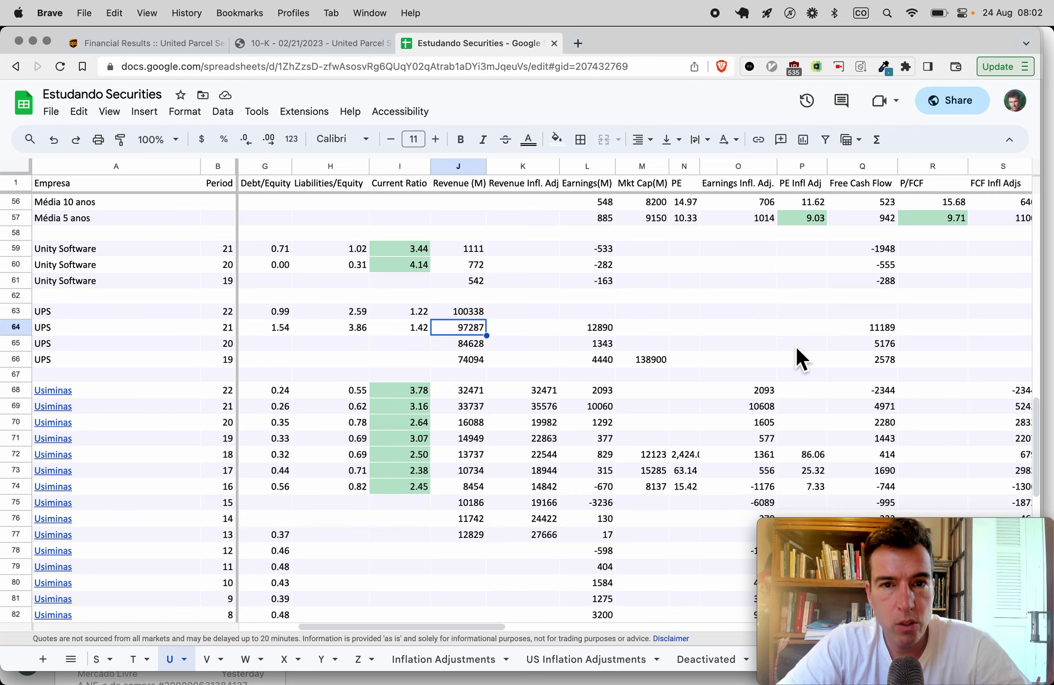
{"action": "key", "text": "ctrl+shift+Tab"}
{"action": "scroll", "coordinate": [569, 380], "scroll_direction": "down", "scroll_amount": 15}
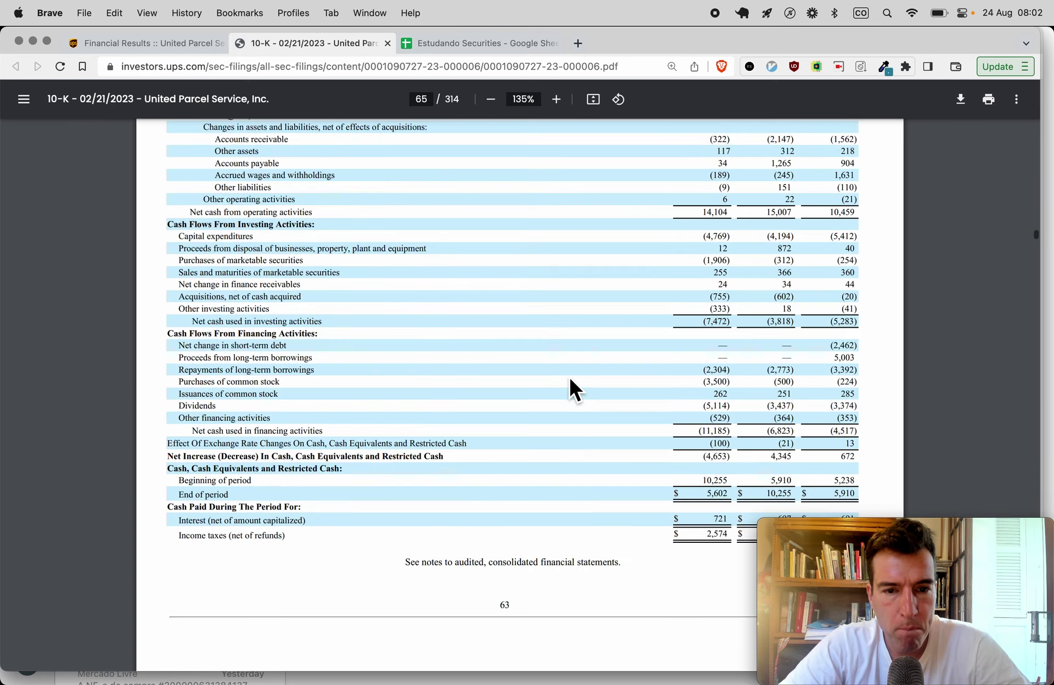
{"action": "scroll", "coordinate": [570, 380], "scroll_direction": "up", "scroll_amount": 5}
{"action": "scroll", "coordinate": [570, 380], "scroll_direction": "up", "scroll_amount": 7}
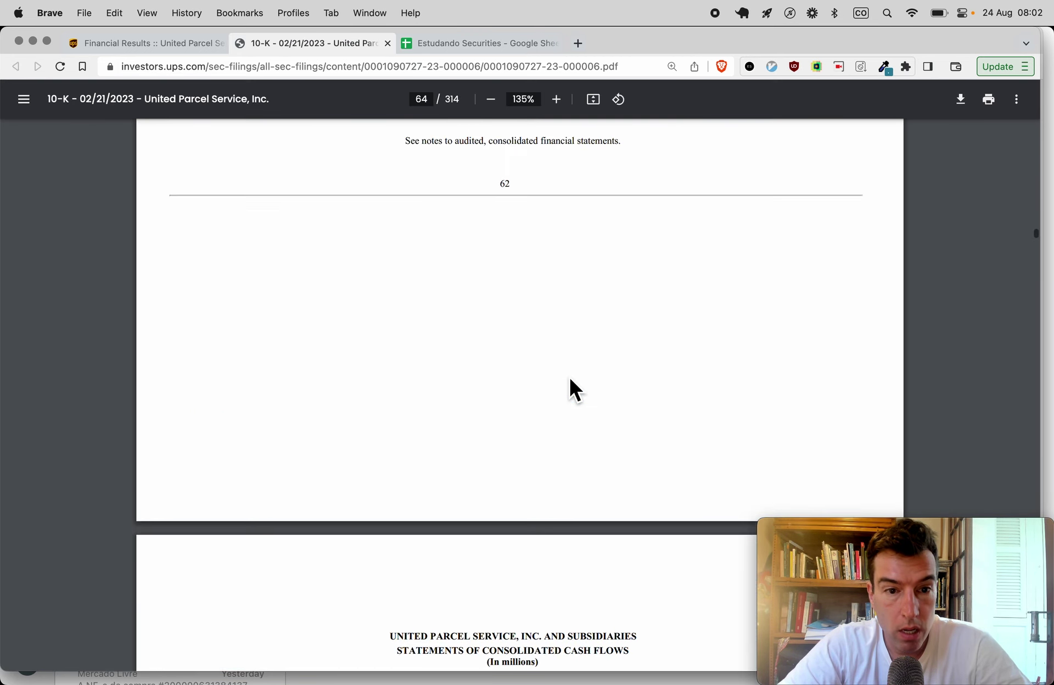
{"action": "scroll", "coordinate": [570, 380], "scroll_direction": "up", "scroll_amount": 6}
{"action": "scroll", "coordinate": [570, 380], "scroll_direction": "down", "scroll_amount": 5}
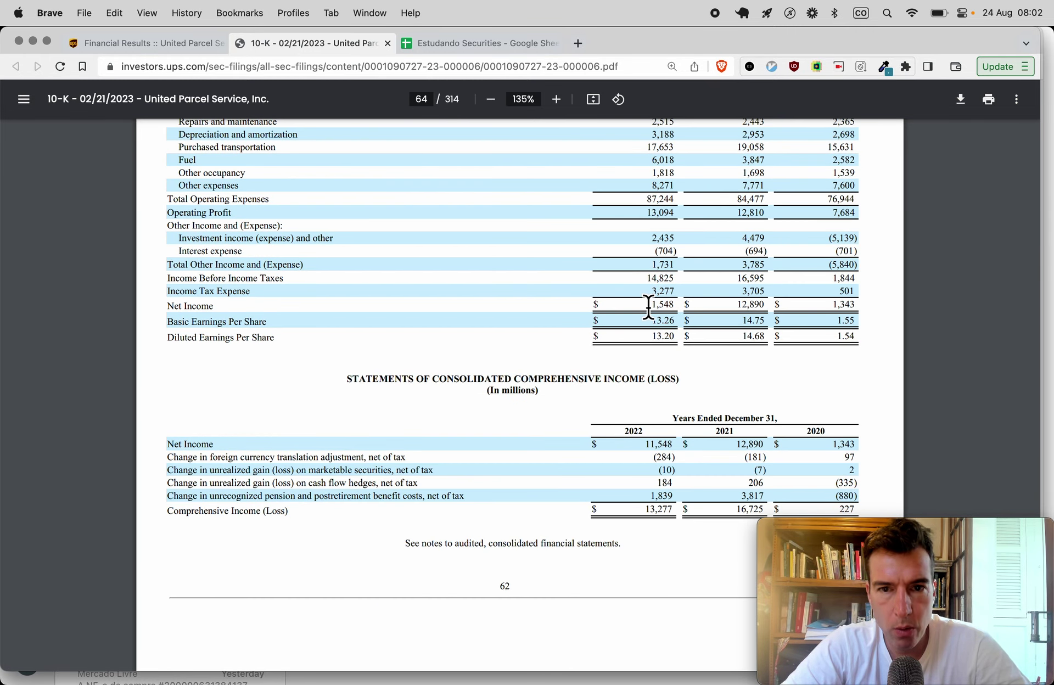
{"action": "key", "text": "ctrl+Tab"}
{"action": "left_click", "coordinate": [599, 311]}
{"action": "type", "text": "11548"}
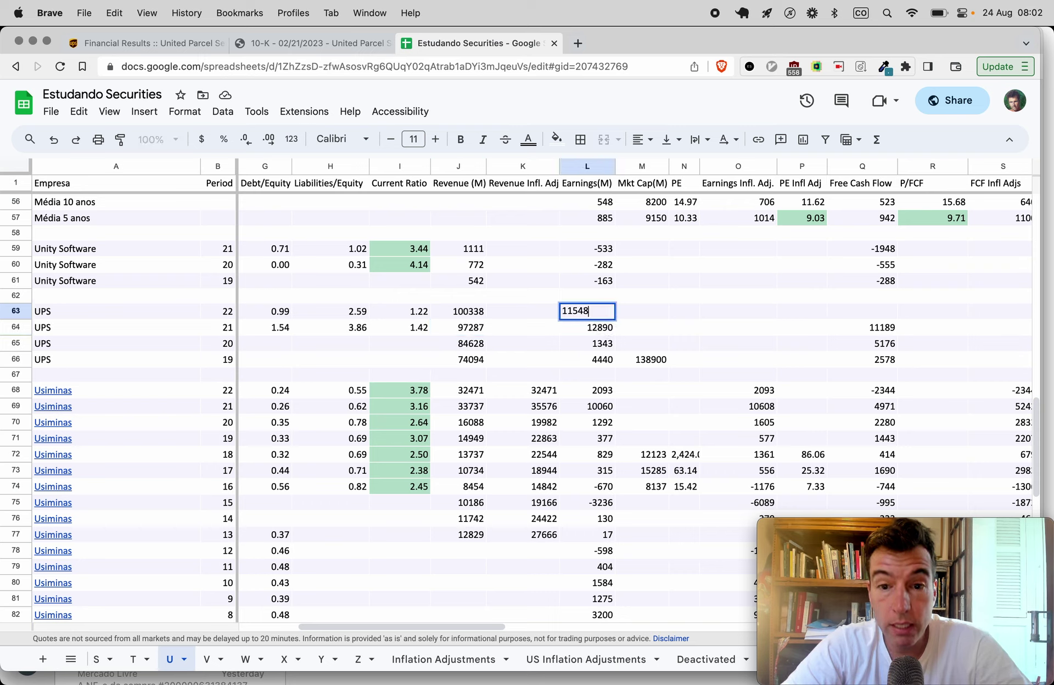
{"action": "key", "text": "Return"}
{"action": "key", "text": "Up"}
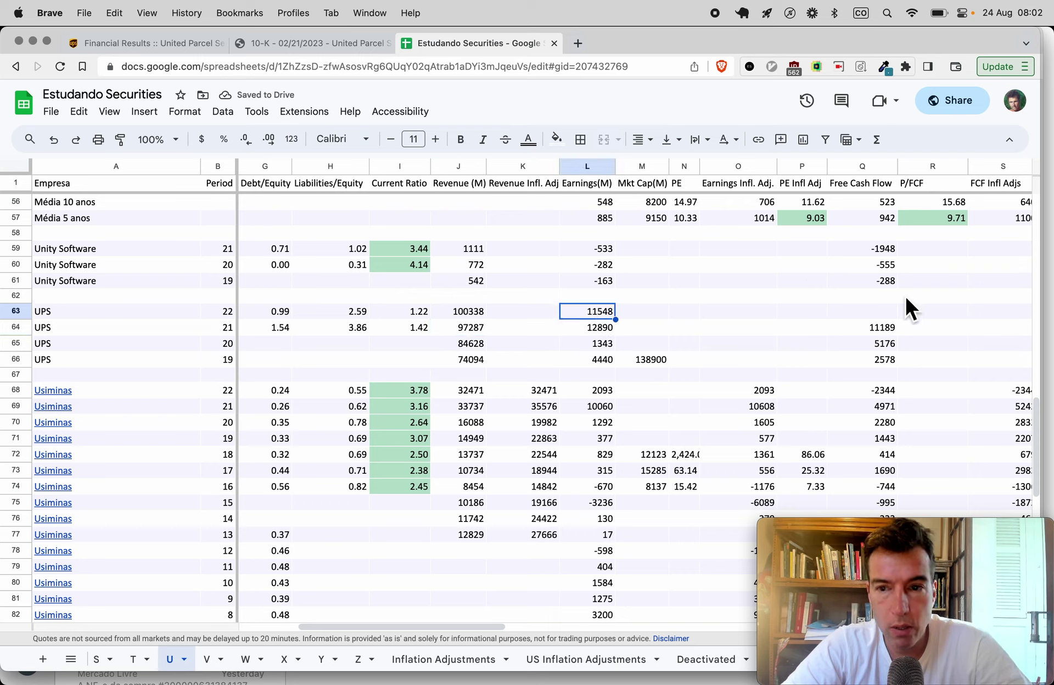
Go back to the 10-K, find the operating and investing totals in the consolidated cash flow statement, and bring up the Calculator.
{"action": "scroll", "coordinate": [913, 329], "scroll_direction": "left", "scroll_amount": 5}
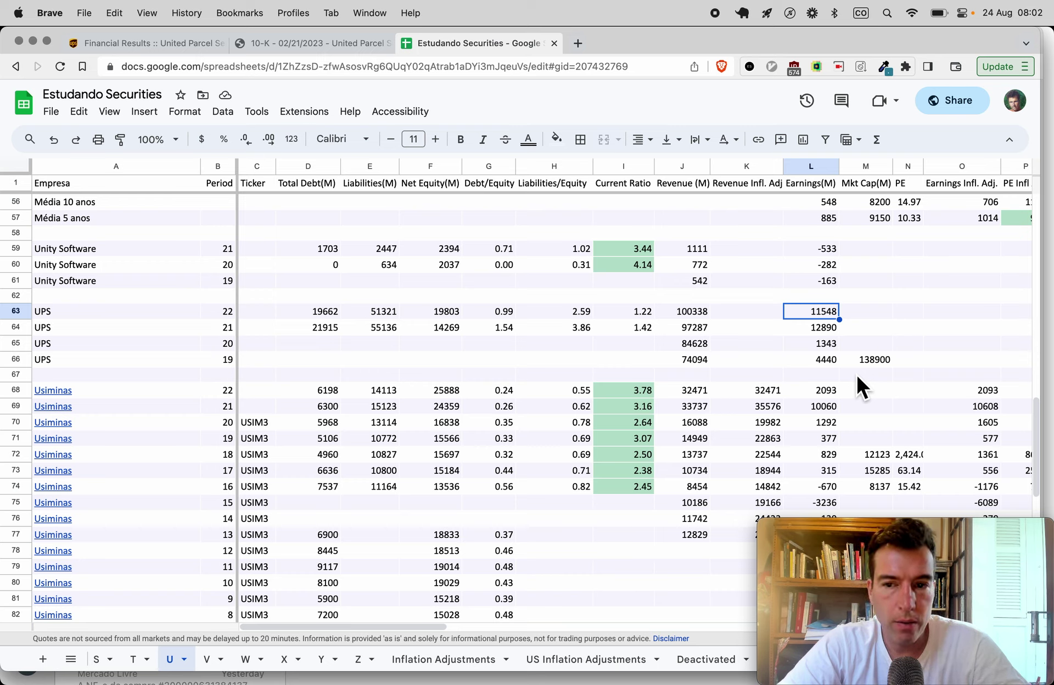
{"action": "scroll", "coordinate": [855, 373], "scroll_direction": "right", "scroll_amount": 5}
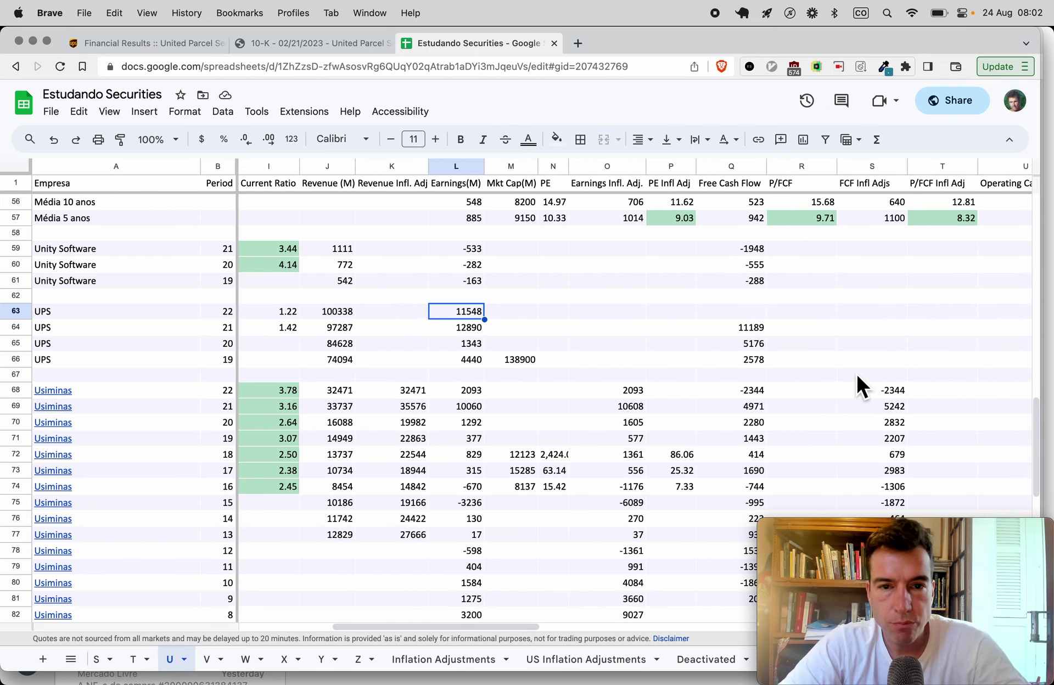
{"action": "key", "text": "ctrl+shift+Tab"}
{"action": "scroll", "coordinate": [556, 437], "scroll_direction": "down", "scroll_amount": 10}
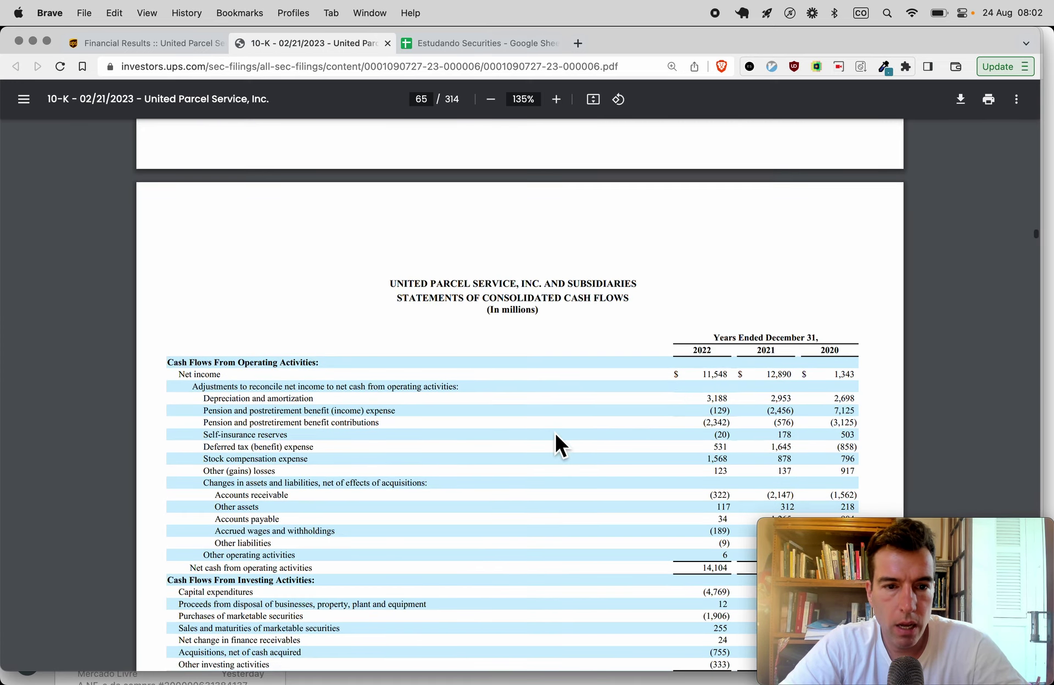
{"action": "scroll", "coordinate": [555, 436], "scroll_direction": "down", "scroll_amount": 6}
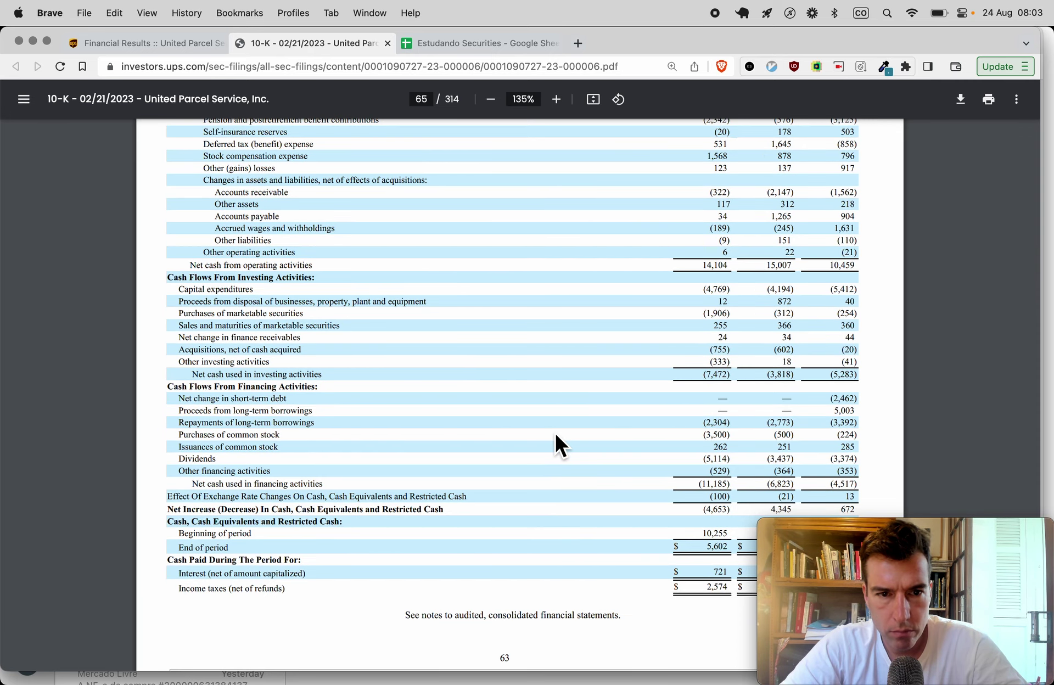
{"action": "scroll", "coordinate": [555, 434], "scroll_direction": "up", "scroll_amount": 1}
{"action": "key", "text": "super+Tab"}
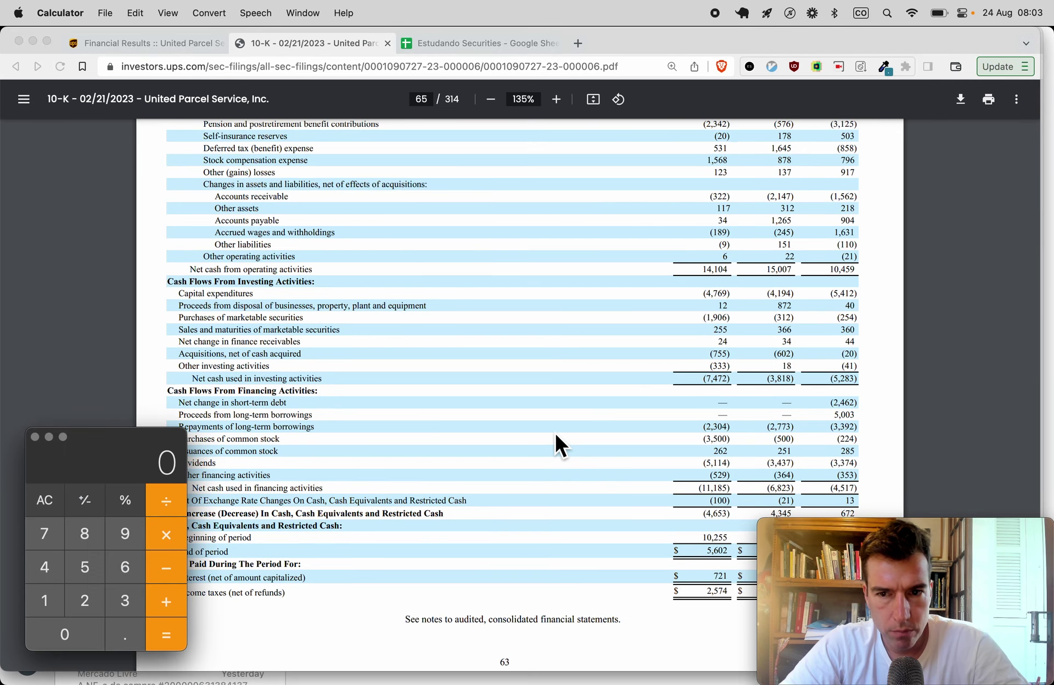
{"action": "type", "text": "14104"}
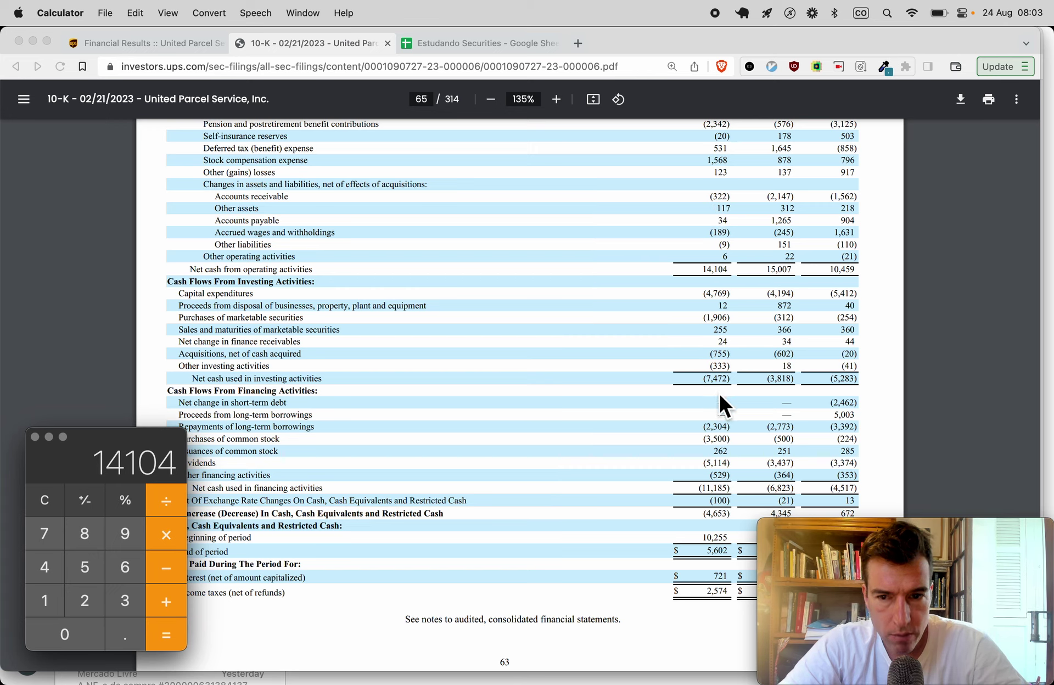
{"action": "type", "text": "747"}
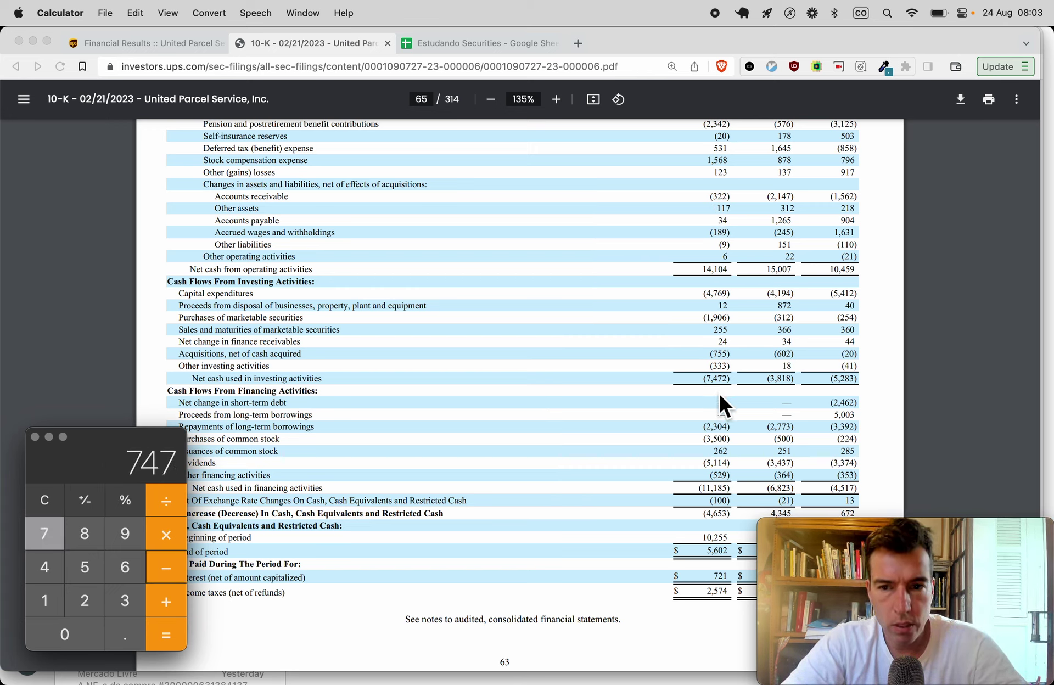
{"action": "type", "text": "-6633"}
{"action": "key", "text": "Escape"}
Subtract 7472 from 14104 in the Calculator and enter 6632 as the Free Cash Flow of UPS for period 22.
{"action": "type", "text": "14104-7472"}
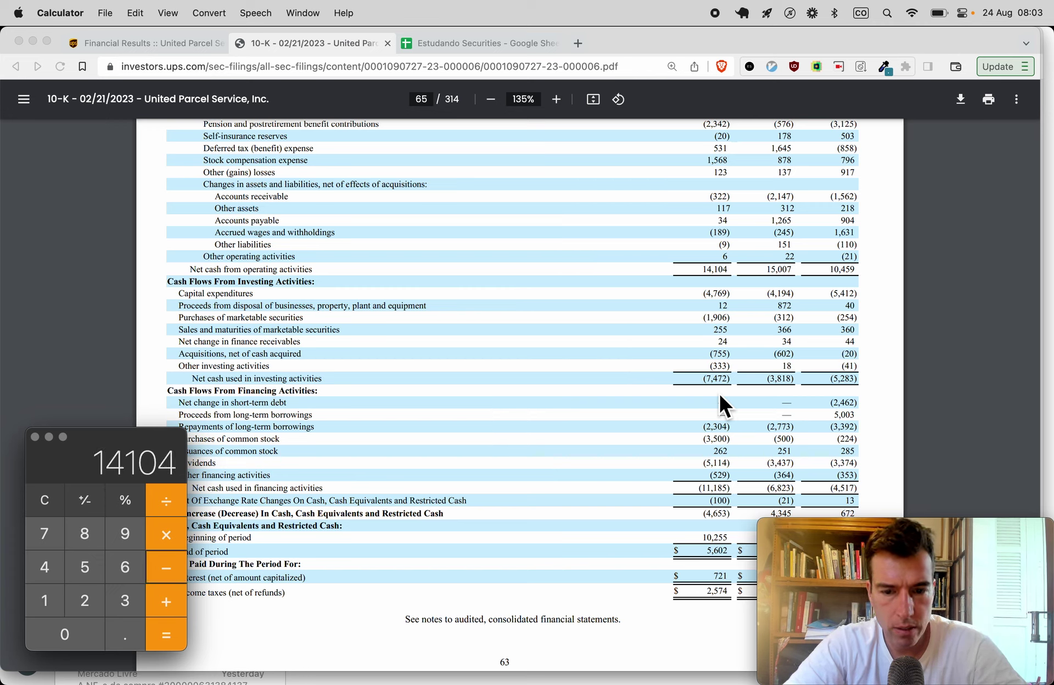
{"action": "key", "text": "Return"}
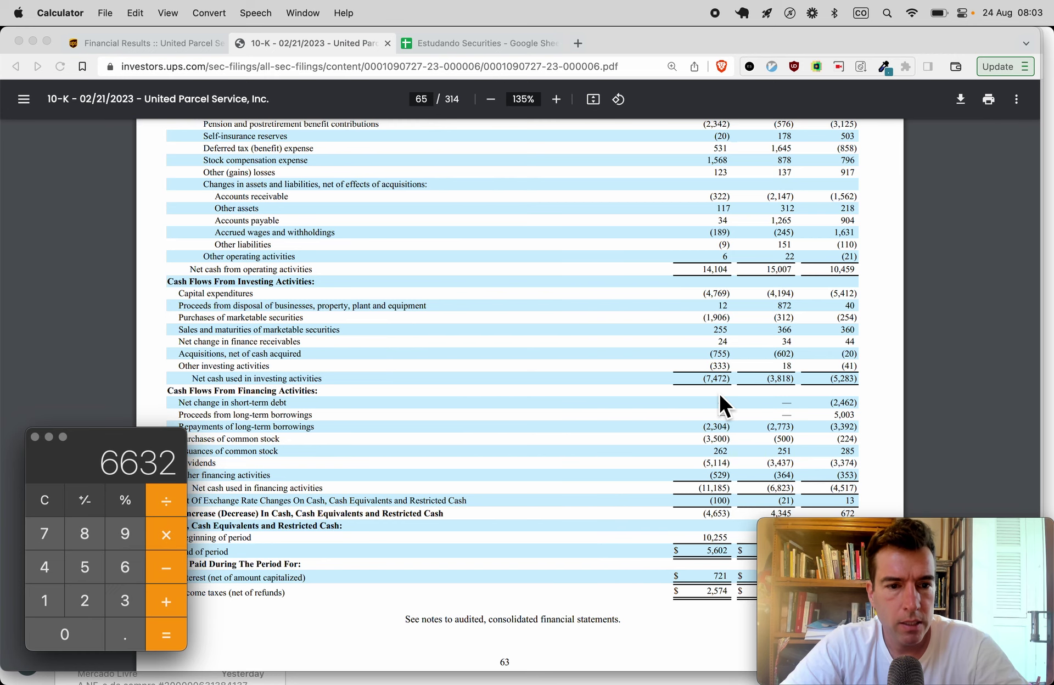
{"action": "key", "text": "super+Tab"}
{"action": "key", "text": "ctrl+Tab"}
{"action": "key", "text": "Right"}
{"action": "key", "text": "Right"}
{"action": "key", "text": "Right"}
{"action": "key", "text": "Right"}
{"action": "key", "text": "Right"}
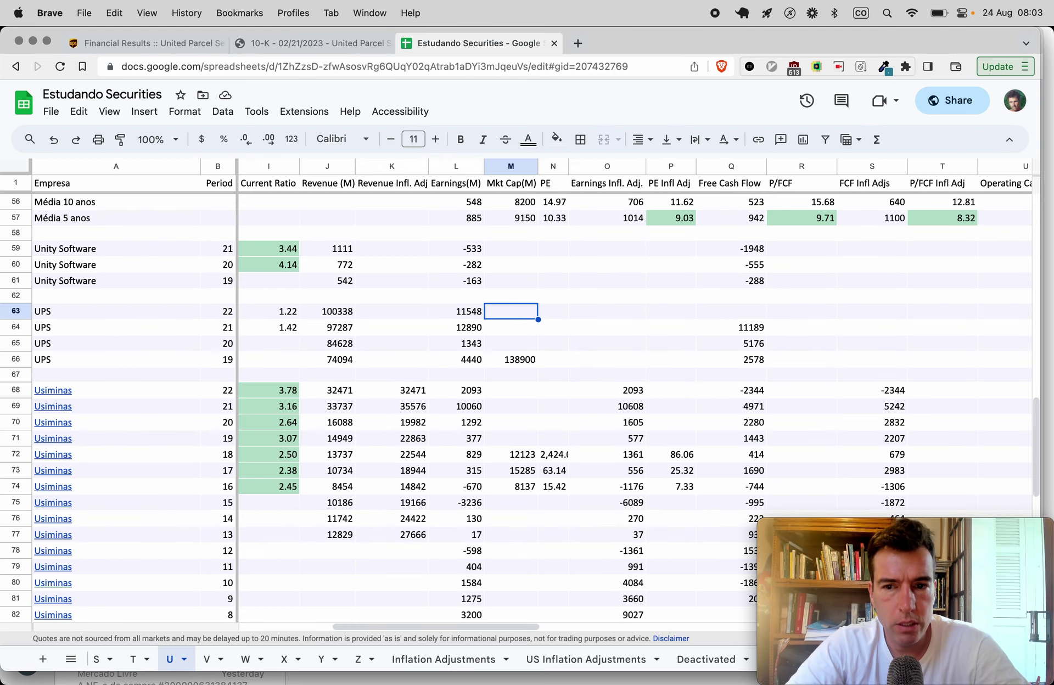
{"action": "type", "text": "6632"}
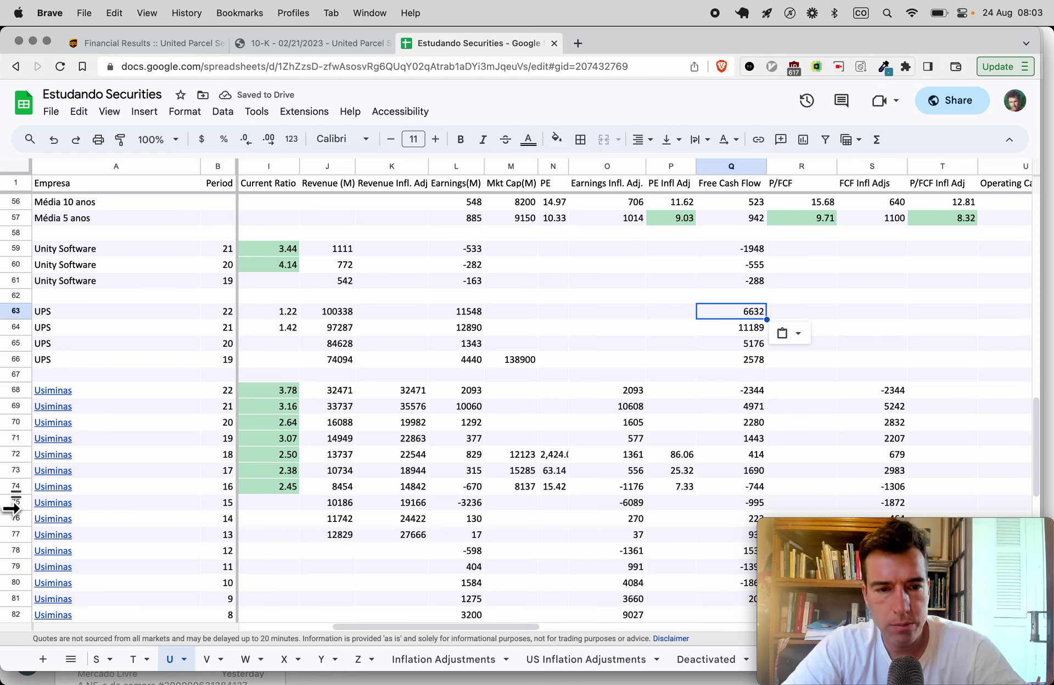
{"action": "left_click", "coordinate": [15, 361]}
{"action": "right_click", "coordinate": [16, 360]}
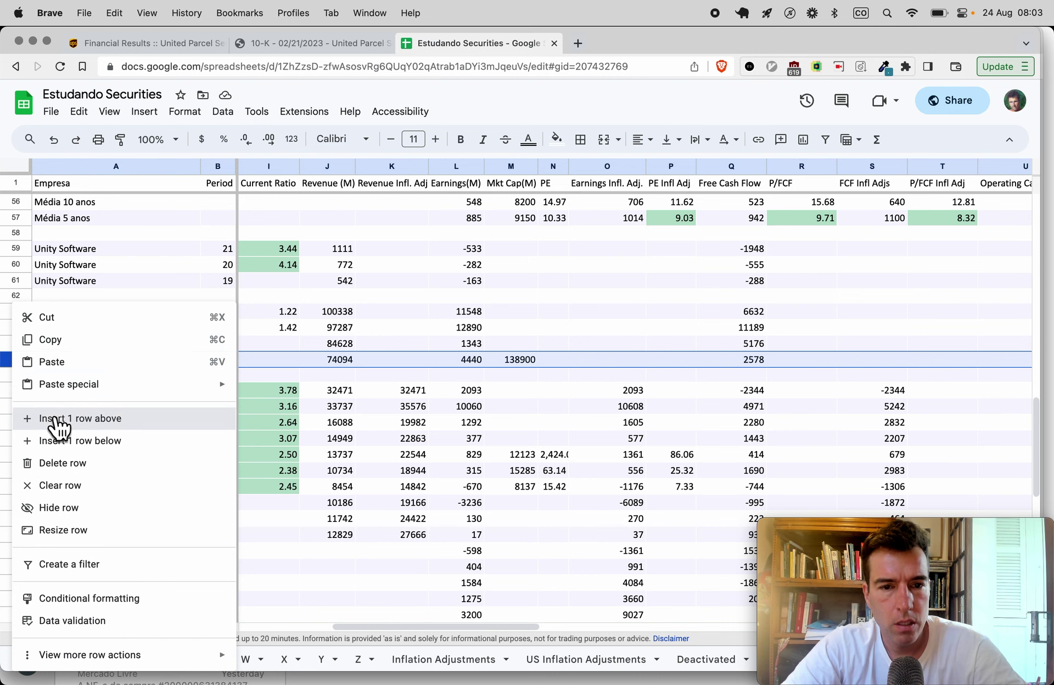
{"action": "left_click", "coordinate": [50, 417]}
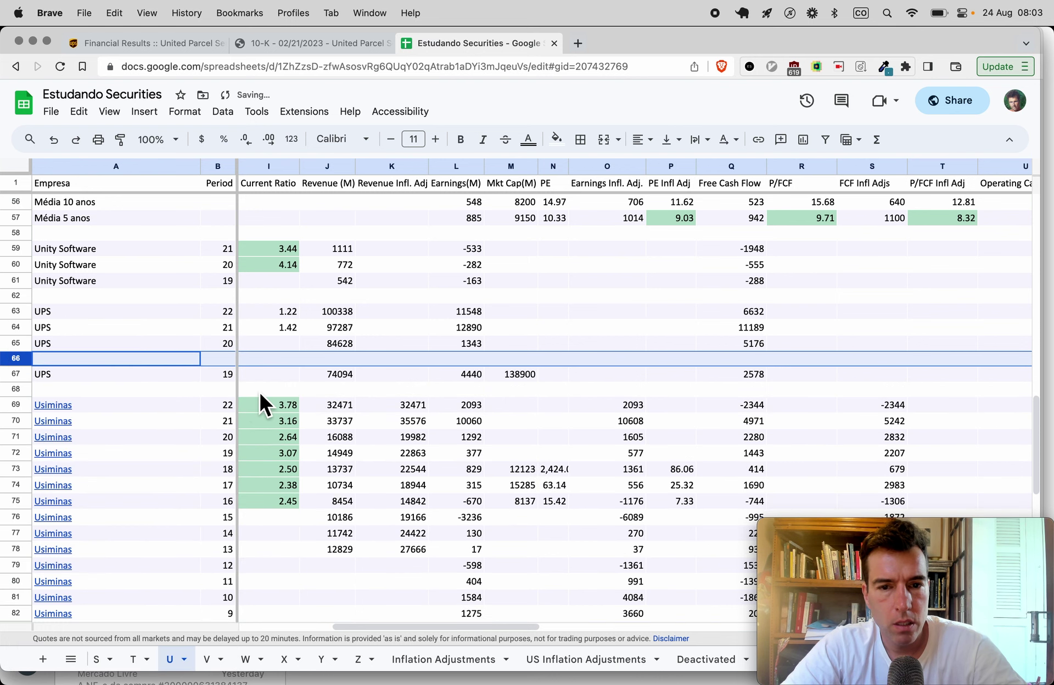
Remove the blank row above UPS period 19 and insert one blank row below the UPS period 19 row instead.
{"action": "right_click", "coordinate": [12, 374]}
{"action": "left_click", "coordinate": [55, 439]}
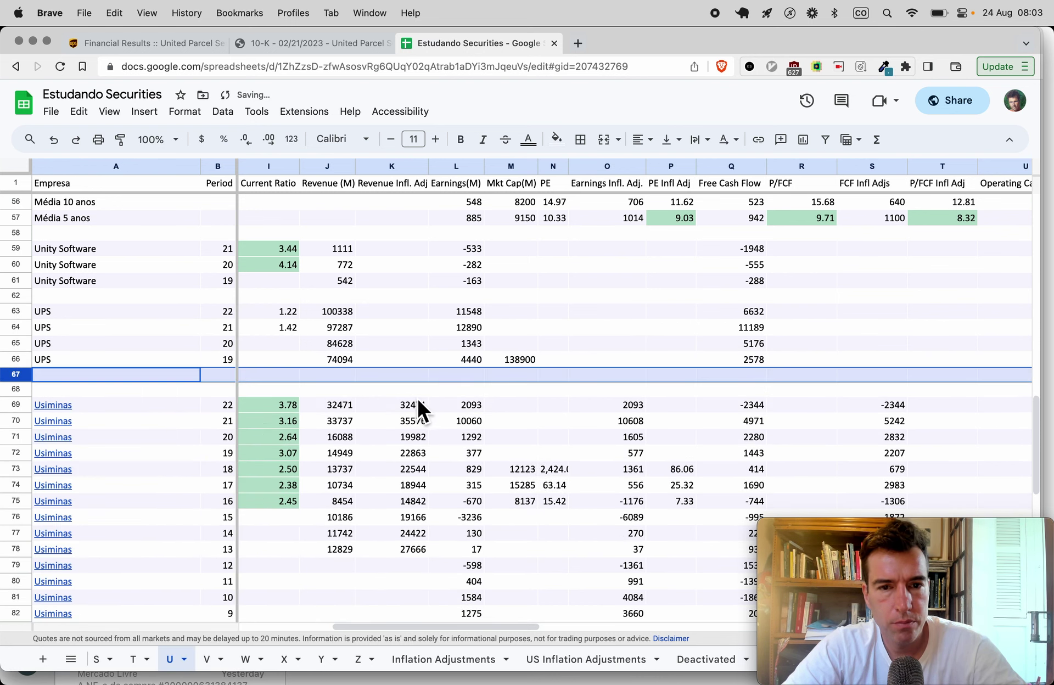
Label the blank row beneath UPS period 19 as "Média 4 anos".
{"action": "left_click", "coordinate": [457, 375]}
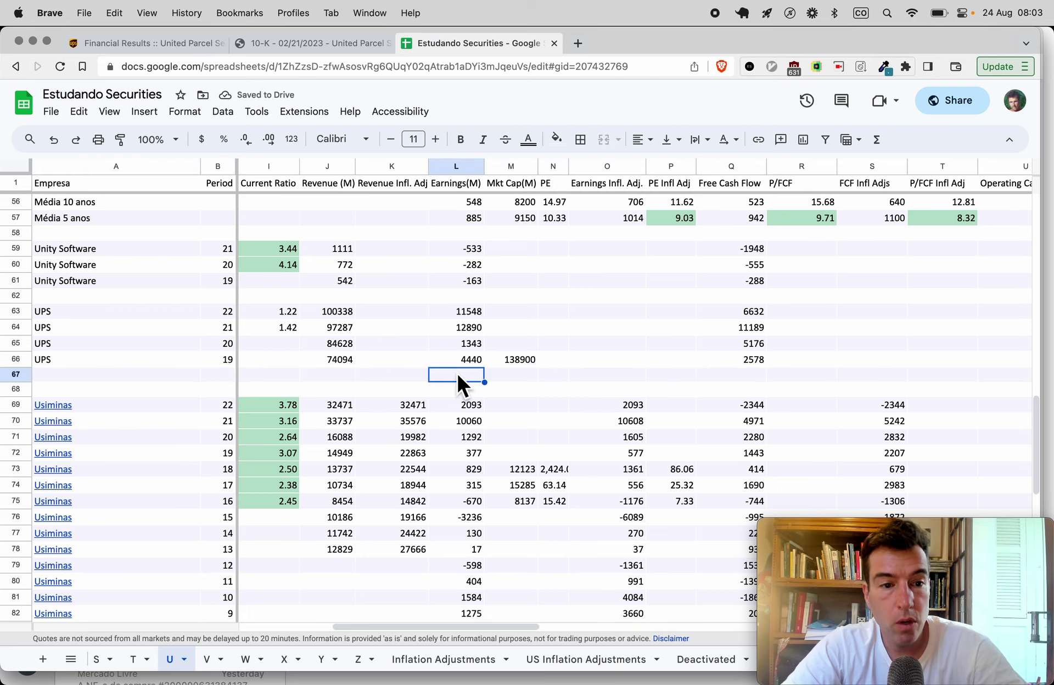
{"action": "left_click", "coordinate": [91, 377]}
{"action": "type", "text": "M"}
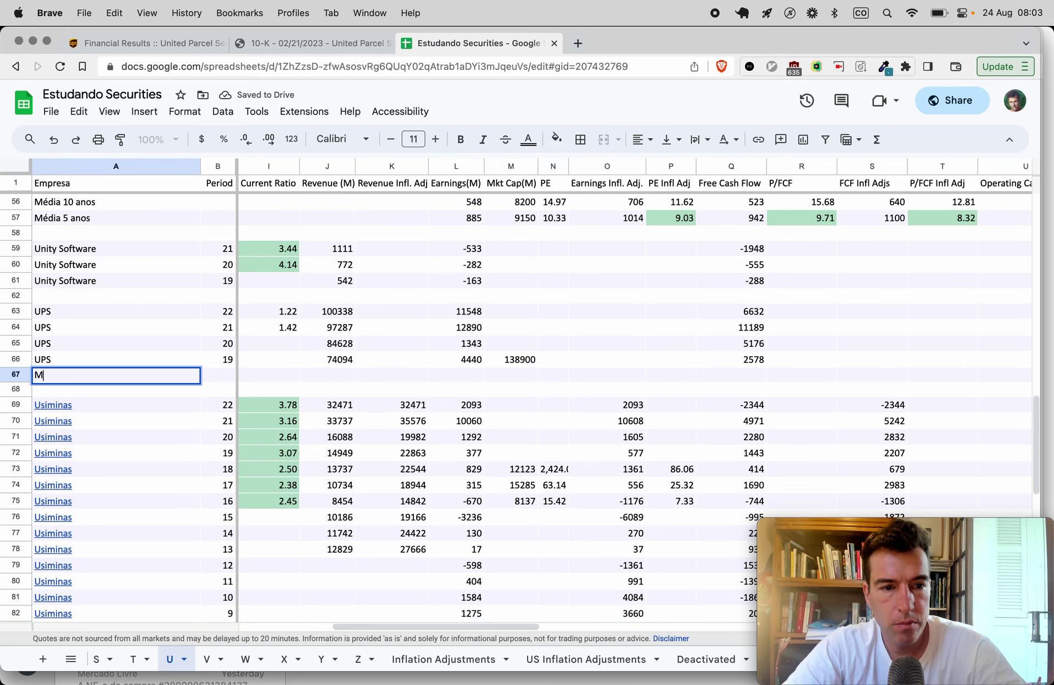
{"action": "type", "text": "édia 4 anos"}
{"action": "key", "text": "Return"}
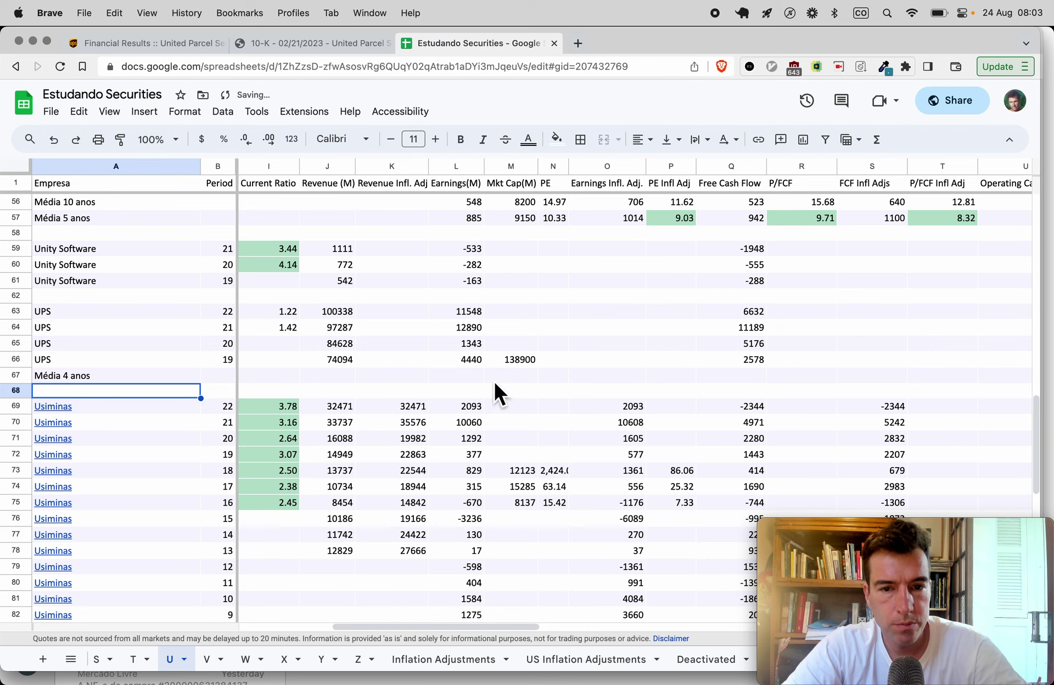
Enter =average(offset(L63,0,0,4)) as the Earnings of the Média 4 anos row to average the four UPS periods.
{"action": "left_click", "coordinate": [469, 377]}
{"action": "type", "text": "=avr"}
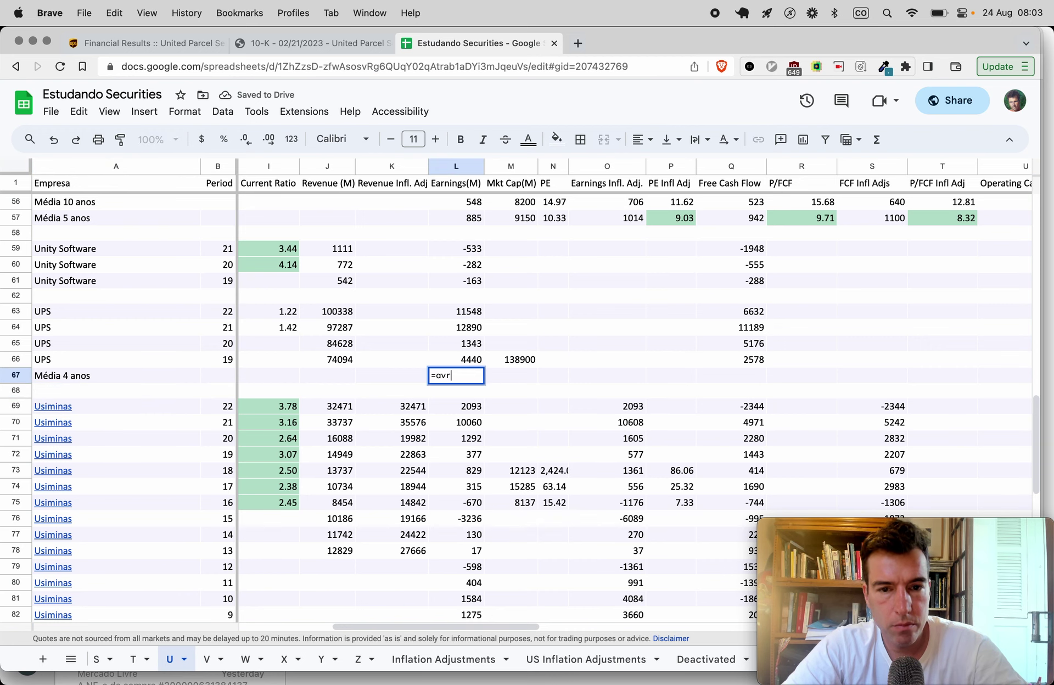
{"action": "key", "text": "BackSpace"}
{"action": "type", "text": "erage(offs"}
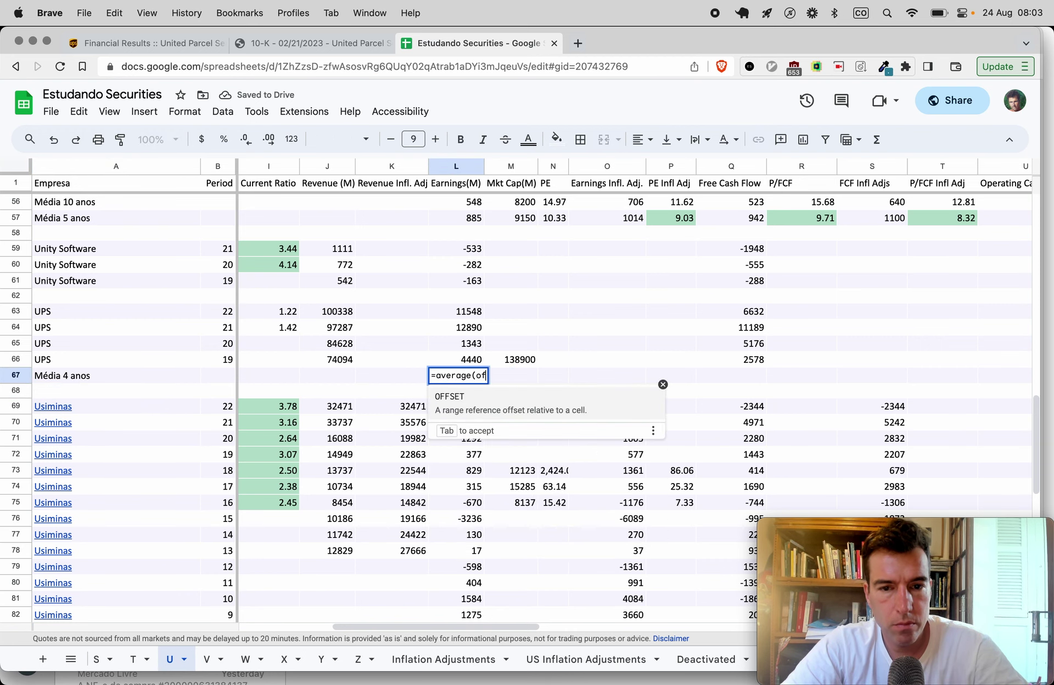
{"action": "key", "text": "Tab"}
{"action": "key", "text": "Up"}
{"action": "key", "text": "Up"}
{"action": "key", "text": "Up"}
{"action": "key", "text": "Up"}
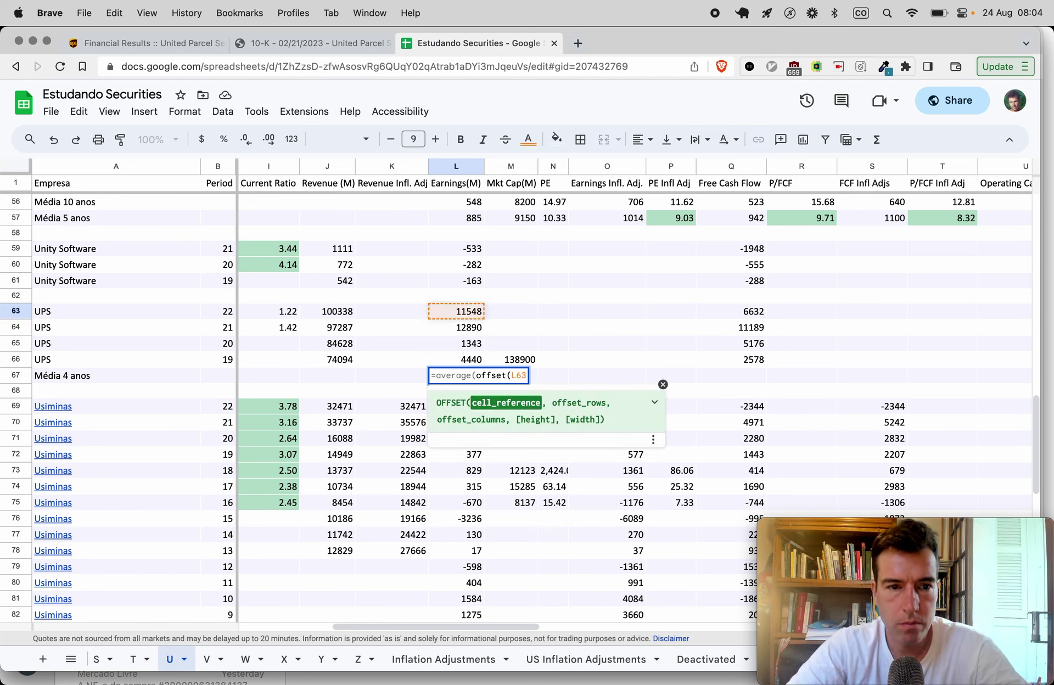
{"action": "type", "text": ",0,0,4"}
{"action": "key", "text": "Return"}
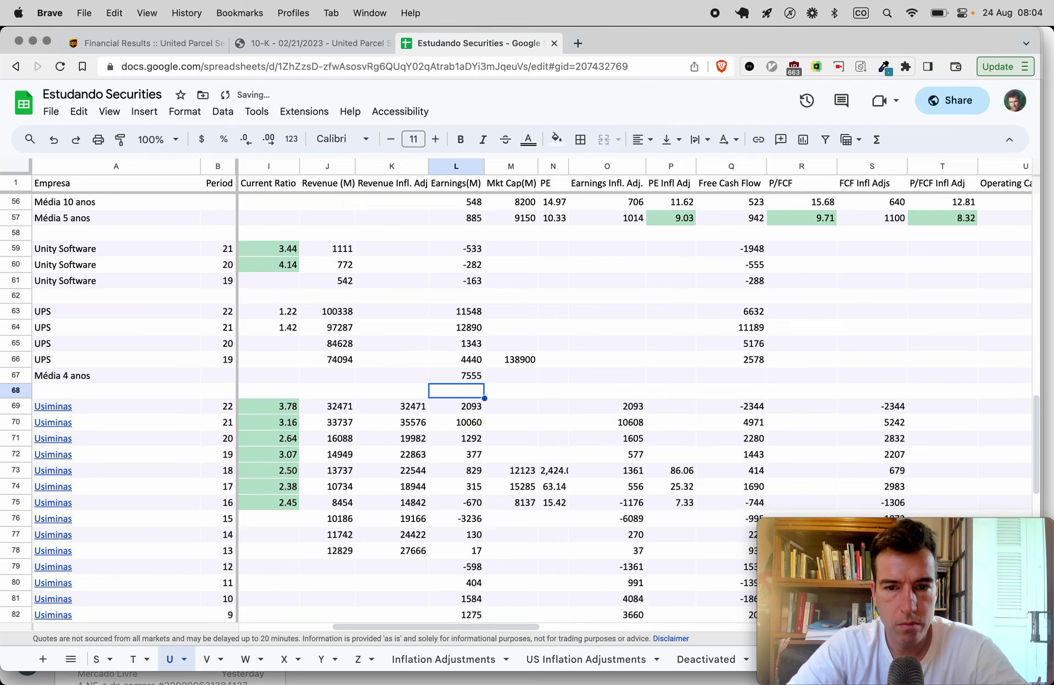
Copy the four-year Earnings average formula to the Free Cash Flow cell of the same Média 4 anos row.
{"action": "key", "text": "Up"}
{"action": "key", "text": "ctrl+c"}
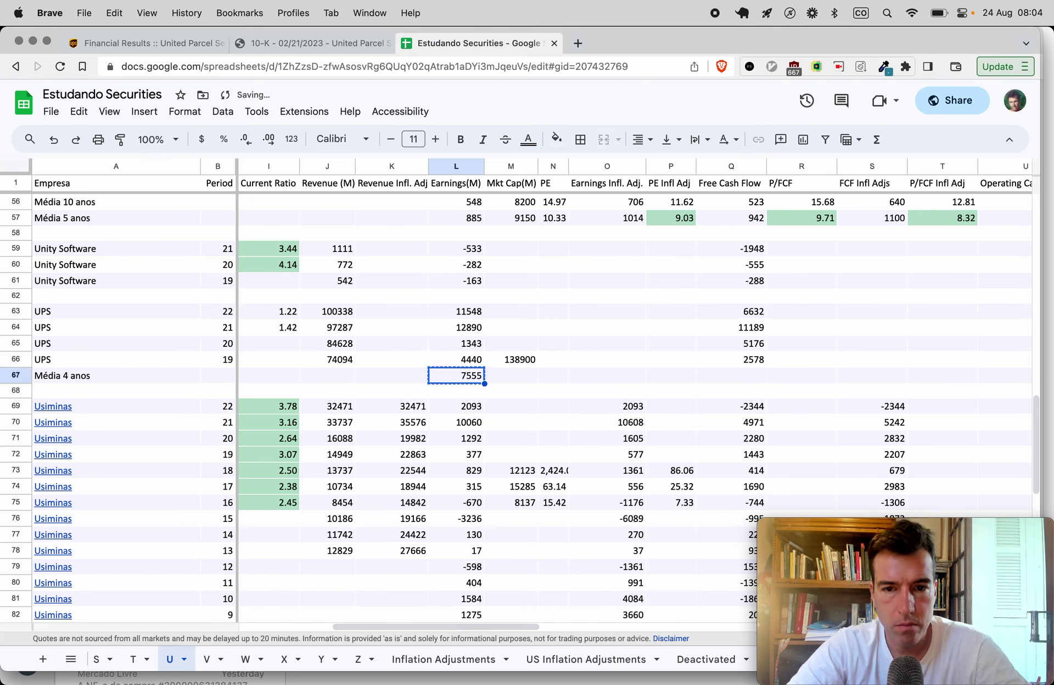
{"action": "key", "text": "Right"}
{"action": "key", "text": "Right"}
{"action": "key", "text": "Right"}
{"action": "key", "text": "Right"}
{"action": "key", "text": "Right"}
{"action": "key", "text": "super+v"}
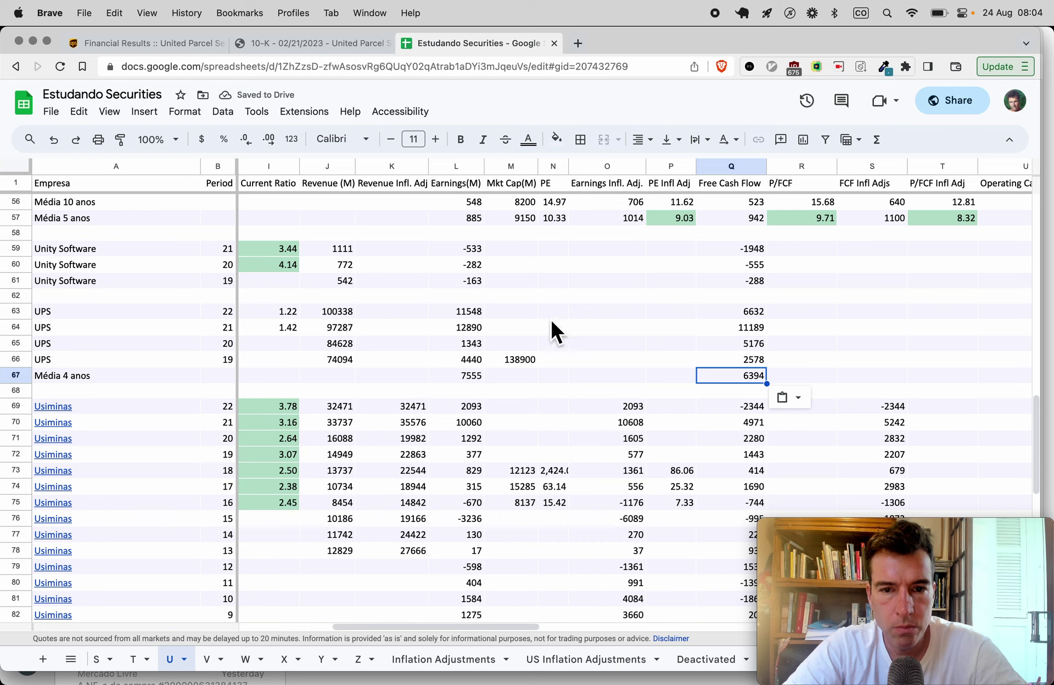
Enter 138900 as the Mkt Cap of UPS for period 21 and clear the market cap from UPS period 19.
{"action": "left_click", "coordinate": [516, 332]}
{"action": "type", "text": "138"}
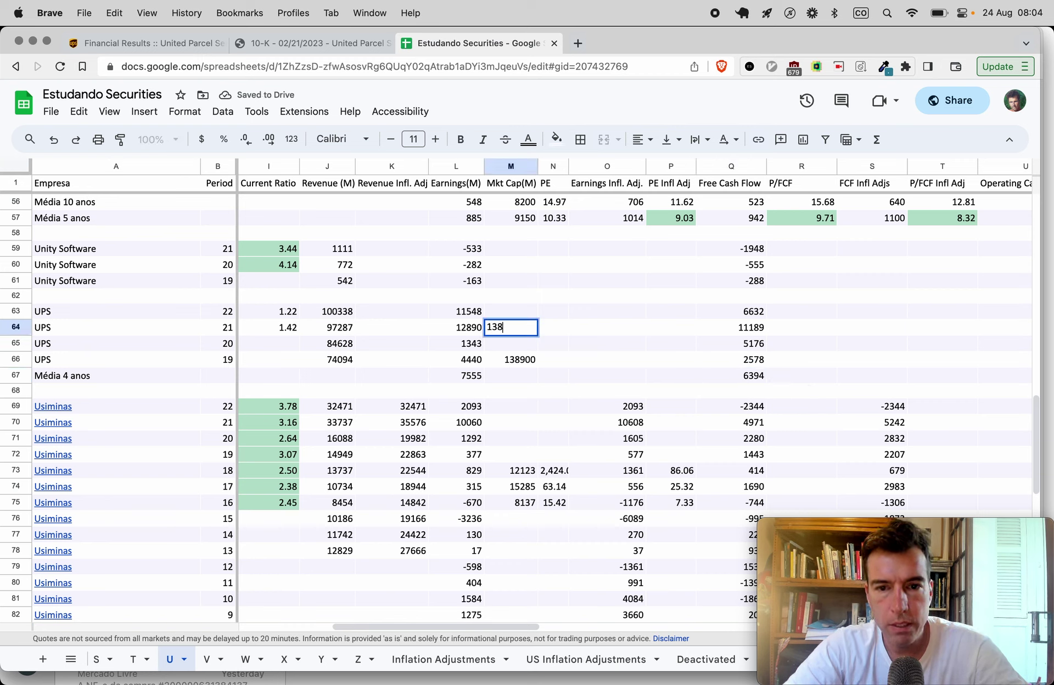
{"action": "type", "text": "900"}
{"action": "key", "text": "Return"}
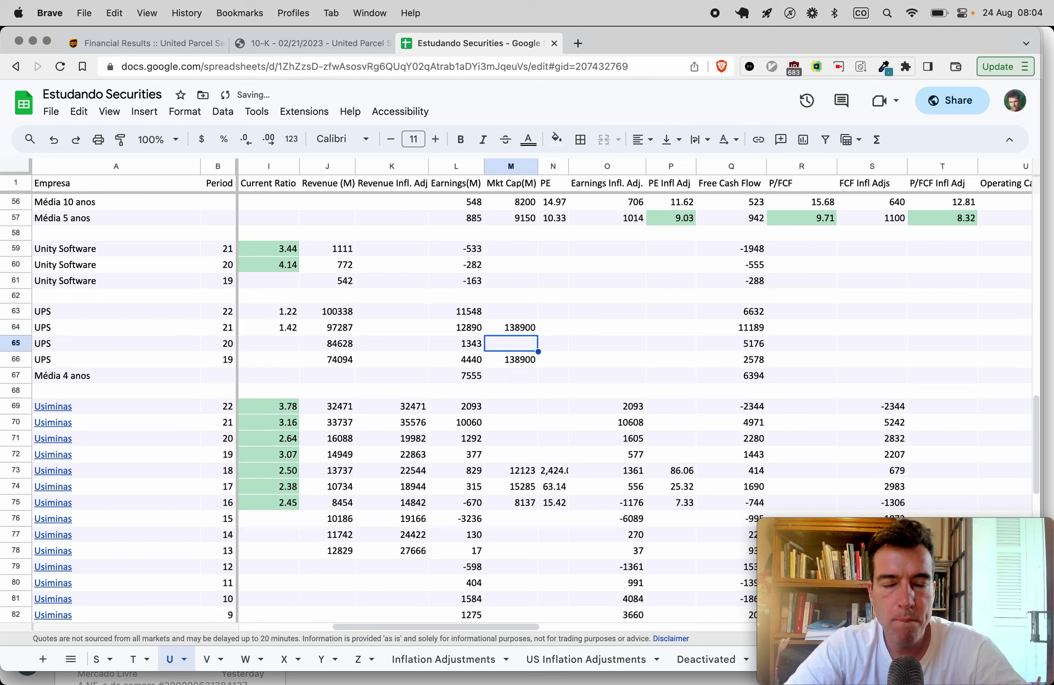
{"action": "left_click", "coordinate": [510, 359]}
{"action": "key", "text": "Delete"}
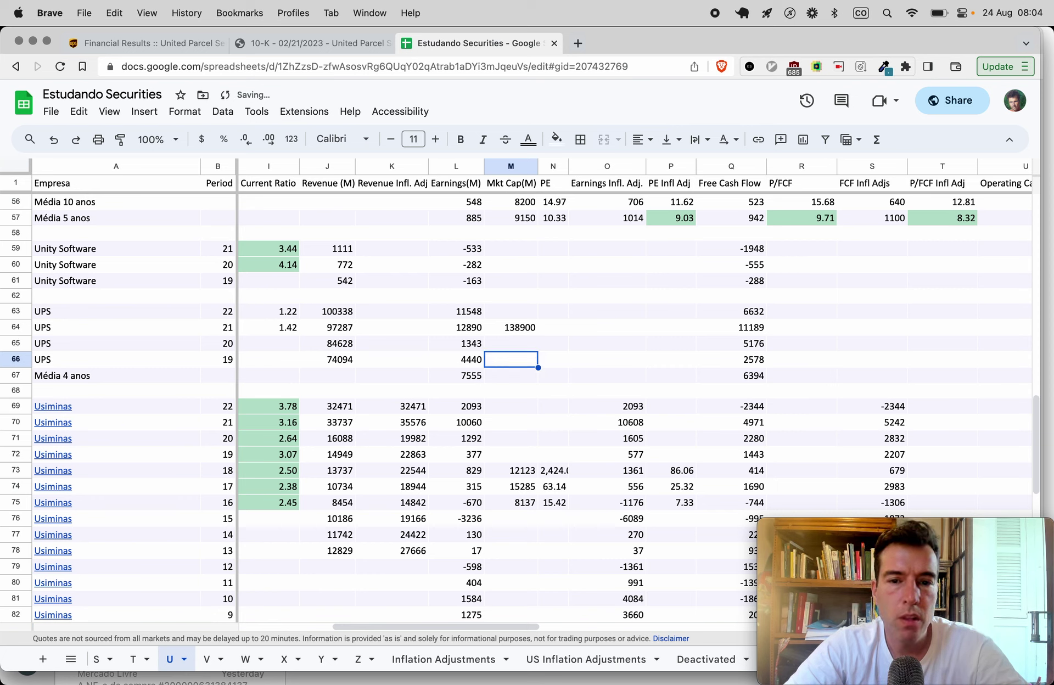
Search the web in a new tab for "ups market cap yahoo finance" and open the Yahoo Finance quote page for UPS.
{"action": "left_click", "coordinate": [661, 378]}
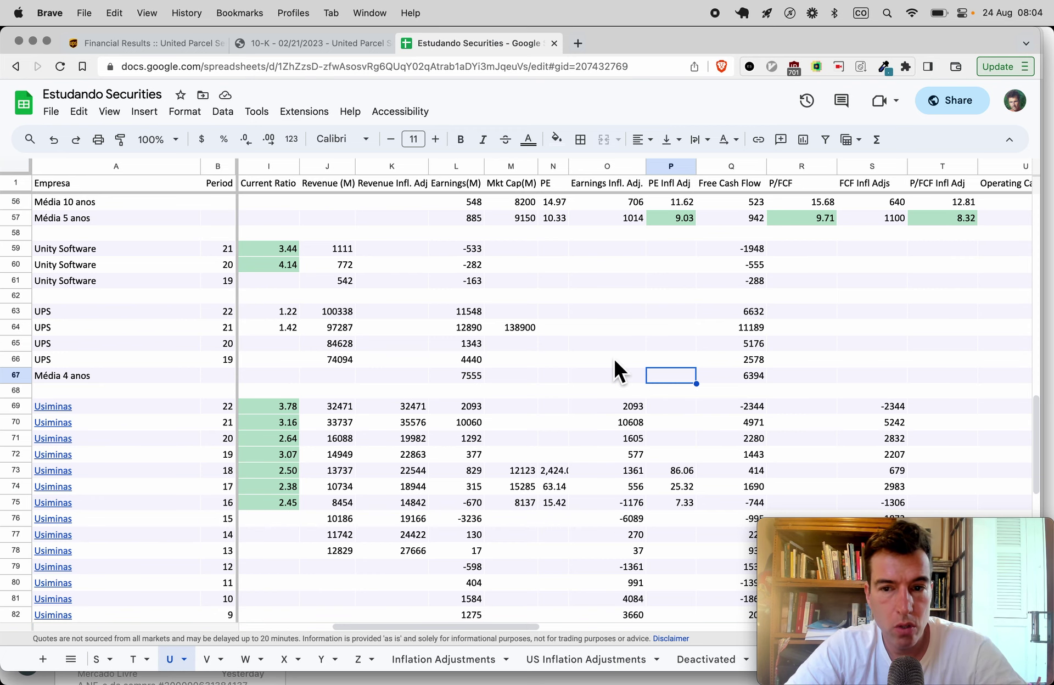
{"action": "scroll", "coordinate": [615, 361], "scroll_direction": "left", "scroll_amount": 5}
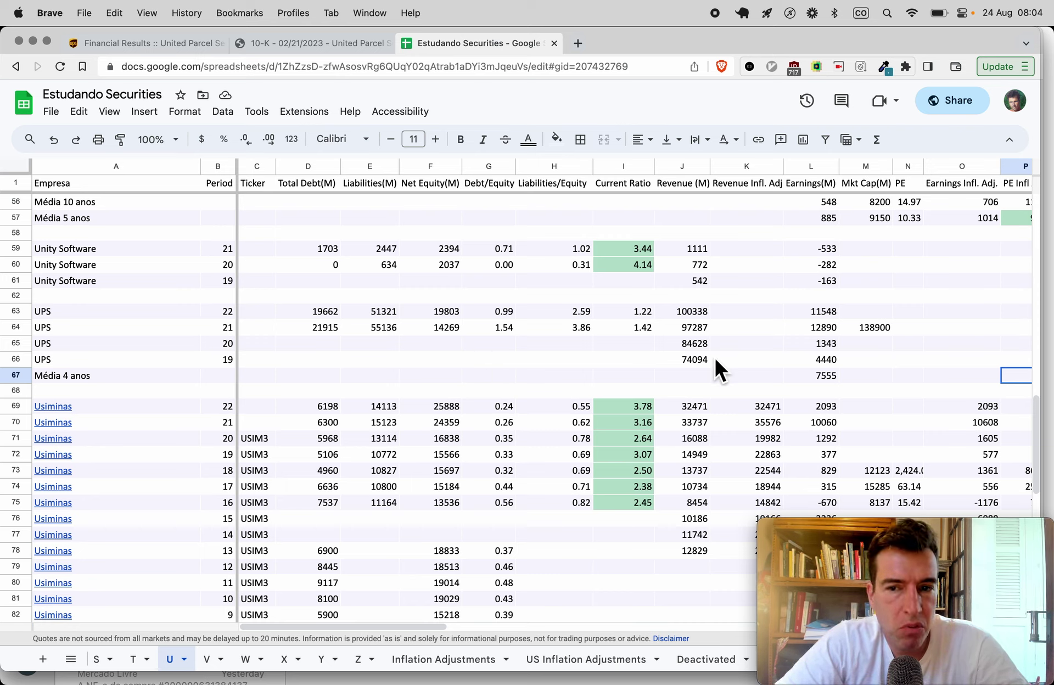
{"action": "scroll", "coordinate": [715, 360], "scroll_direction": "right", "scroll_amount": 4}
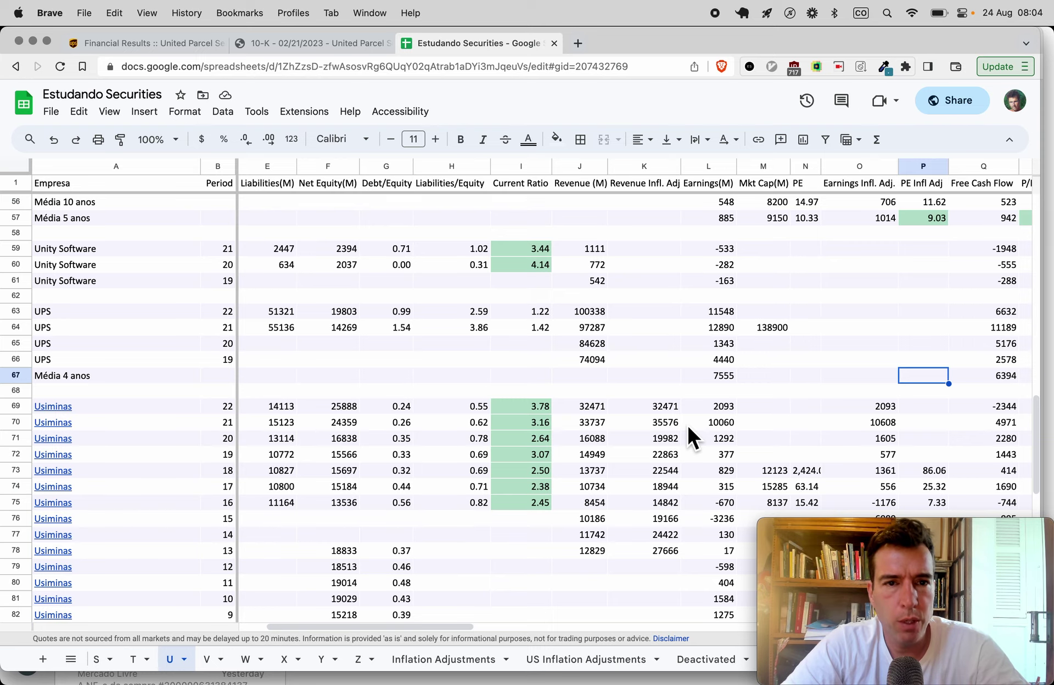
{"action": "scroll", "coordinate": [773, 410], "scroll_direction": "right", "scroll_amount": 2}
{"action": "key", "text": "super+t"}
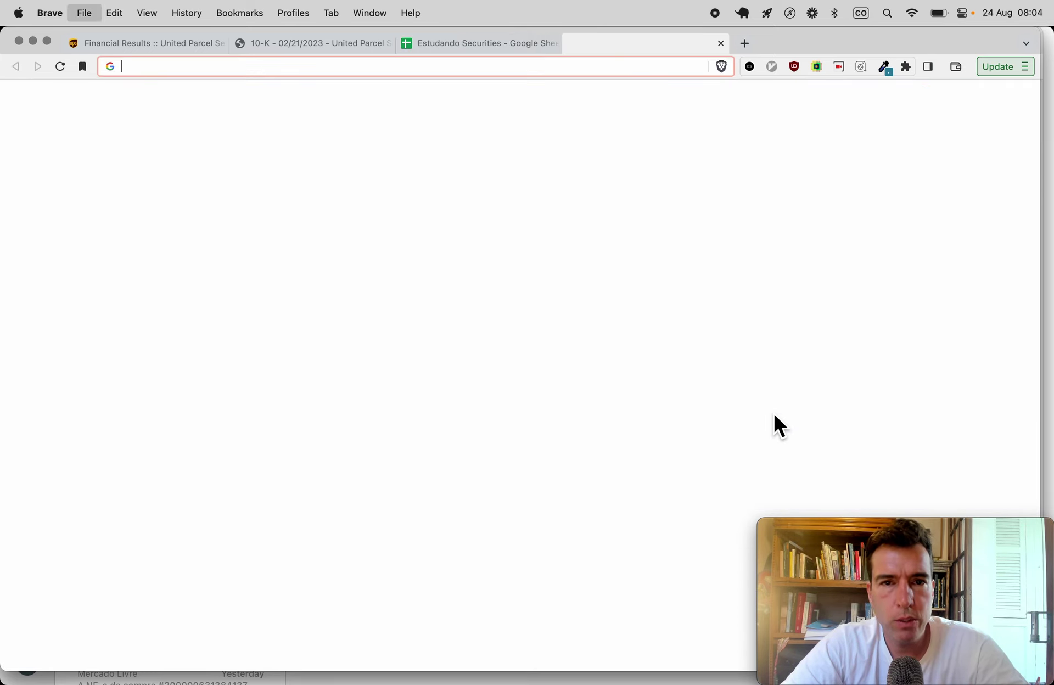
{"action": "type", "text": "ups market cap yahoo finance"}
{"action": "key", "text": "Return"}
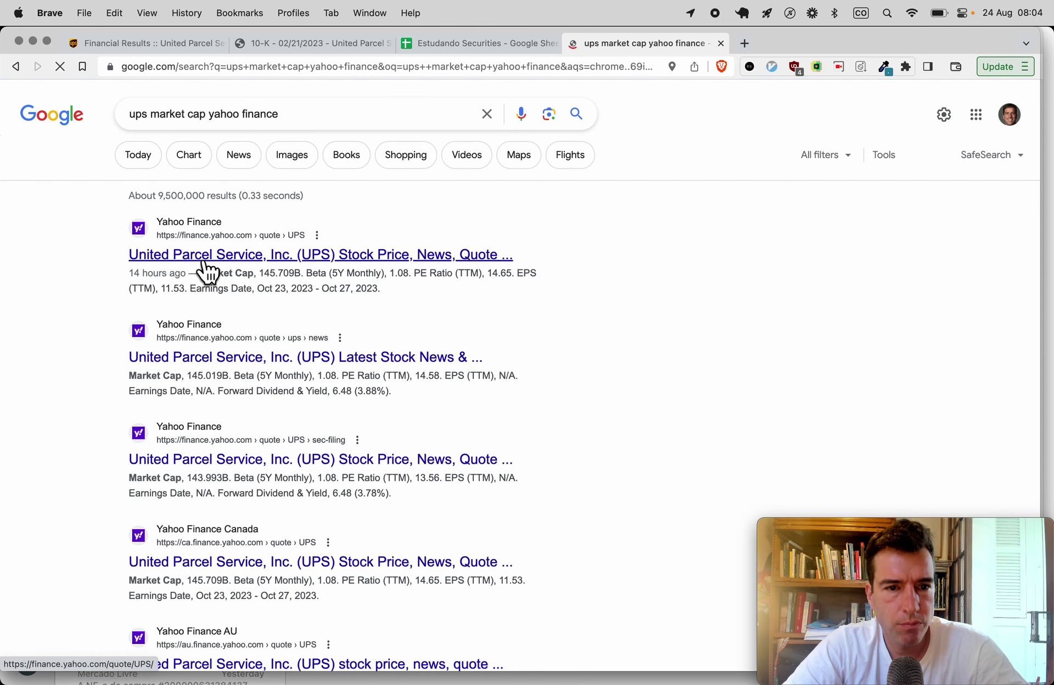
{"action": "left_click", "coordinate": [183, 455]}
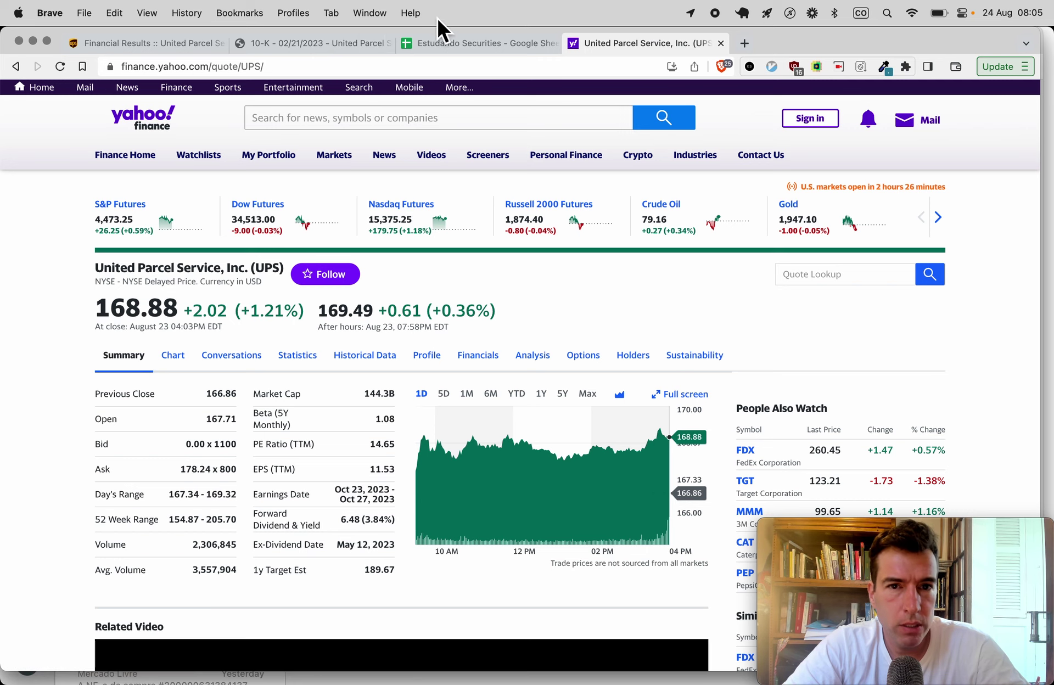
Return to the Estudando Securities spreadsheet and enter 144300 as the Mkt Cap of the UPS Média 4 anos row.
{"action": "left_click", "coordinate": [434, 43]}
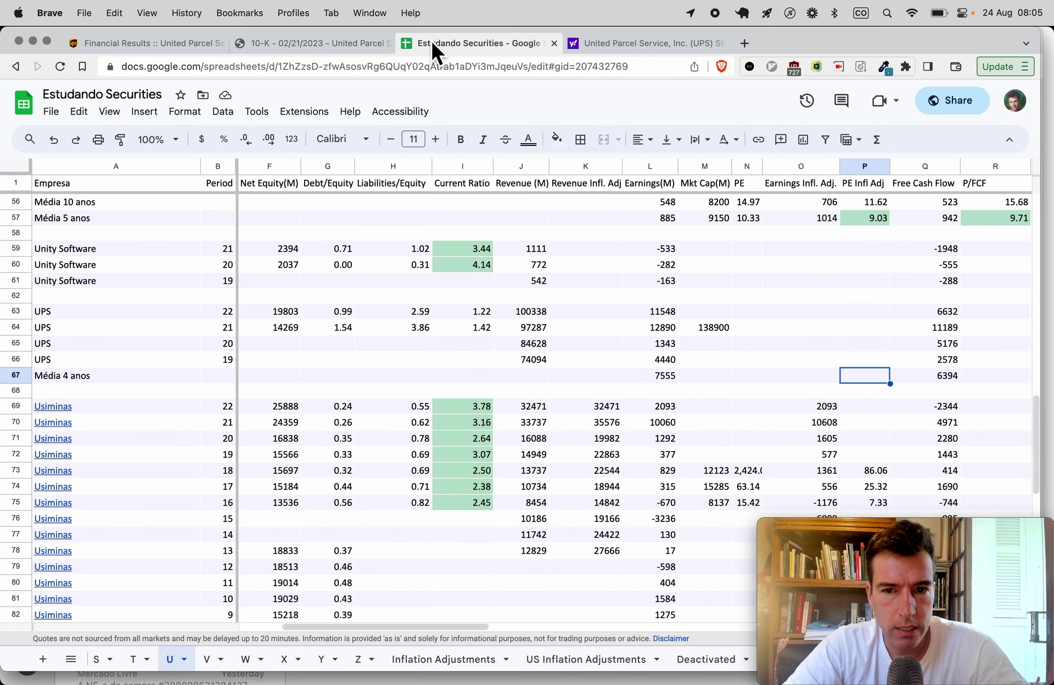
{"action": "left_click", "coordinate": [694, 375]}
{"action": "type", "text": "144"}
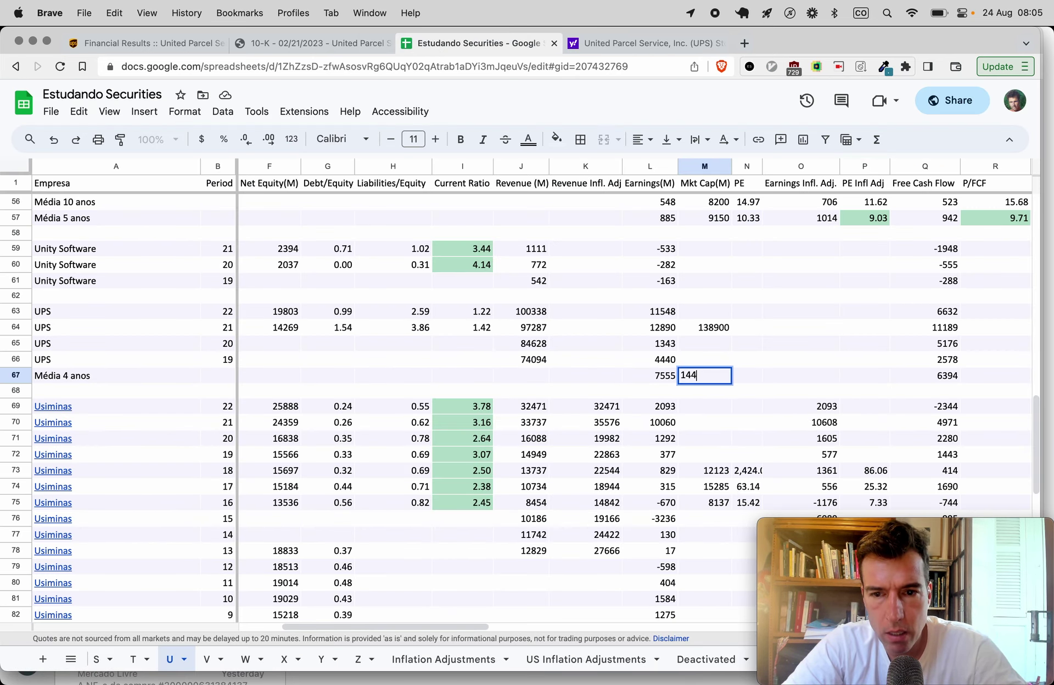
{"action": "type", "text": "300"}
{"action": "key", "text": "Return"}
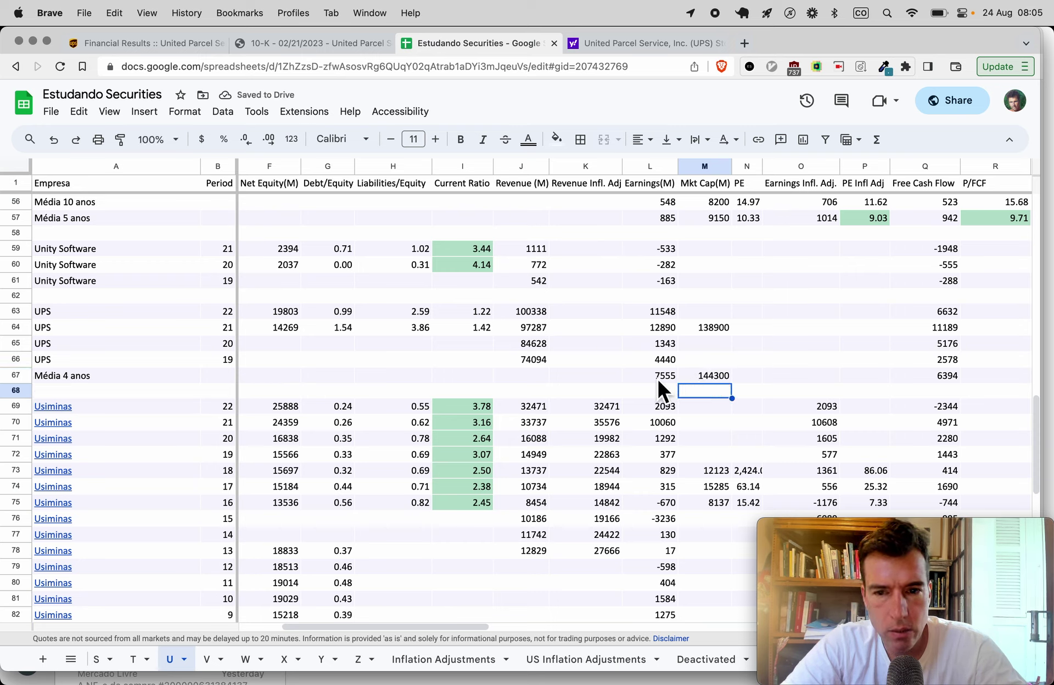
{"action": "scroll", "coordinate": [671, 376], "scroll_direction": "right", "scroll_amount": 1}
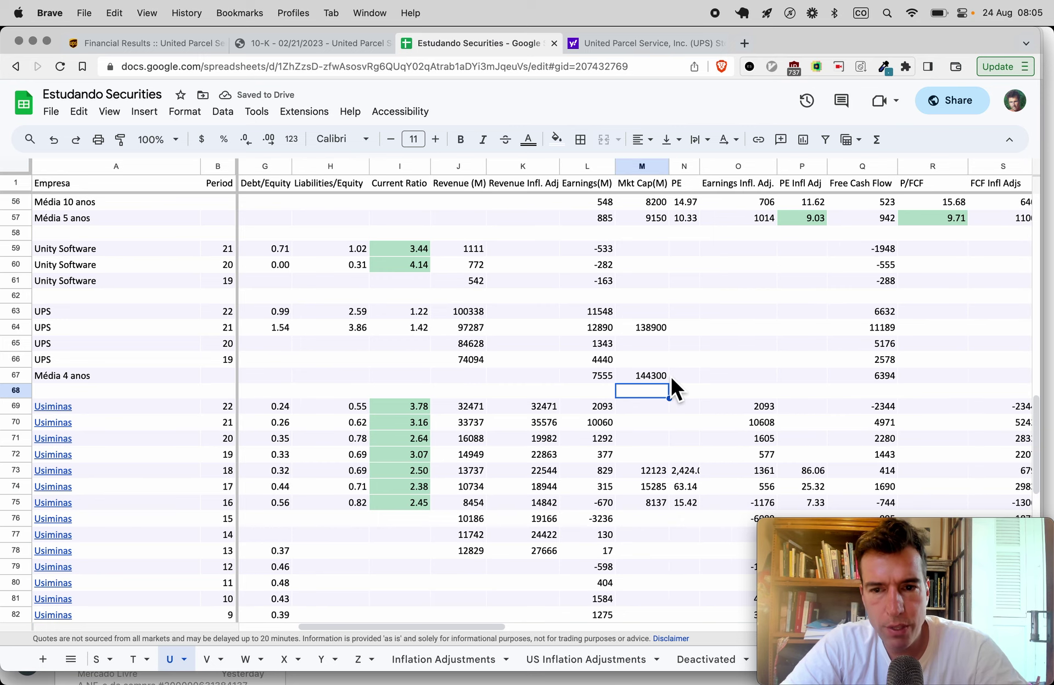
{"action": "scroll", "coordinate": [671, 376], "scroll_direction": "right", "scroll_amount": 1}
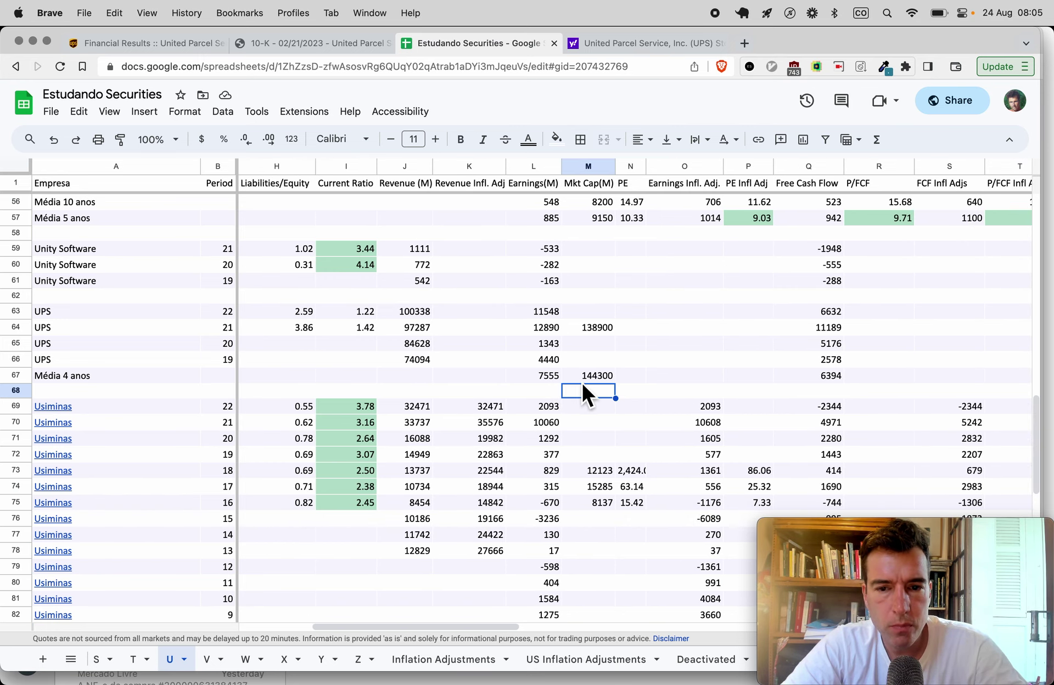